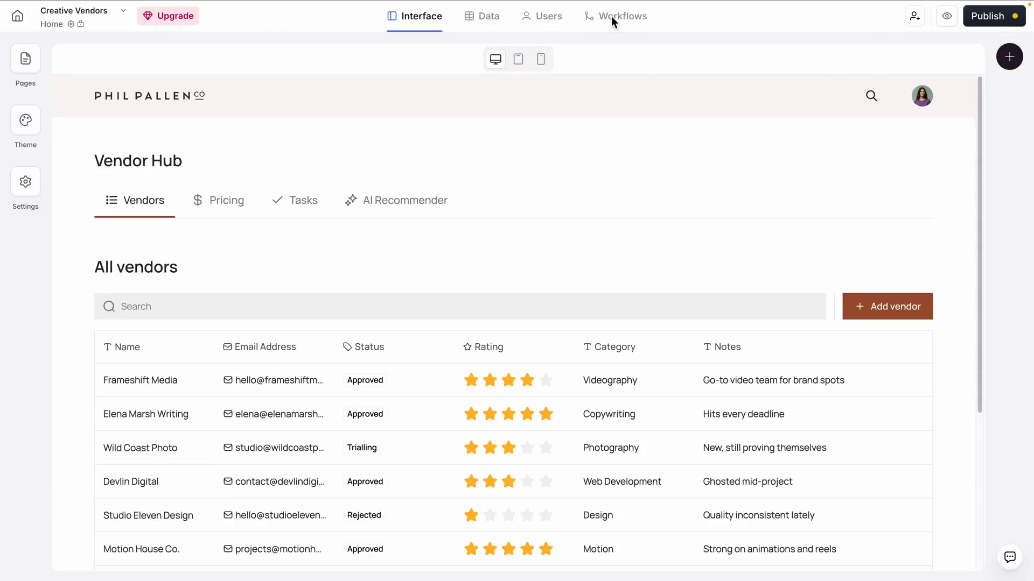
Examine the Creative Vendors home page, covering the vendor table, the Pricing cards and the Vendor Hub tab container's settings
scroll(795, 205, down, 5)
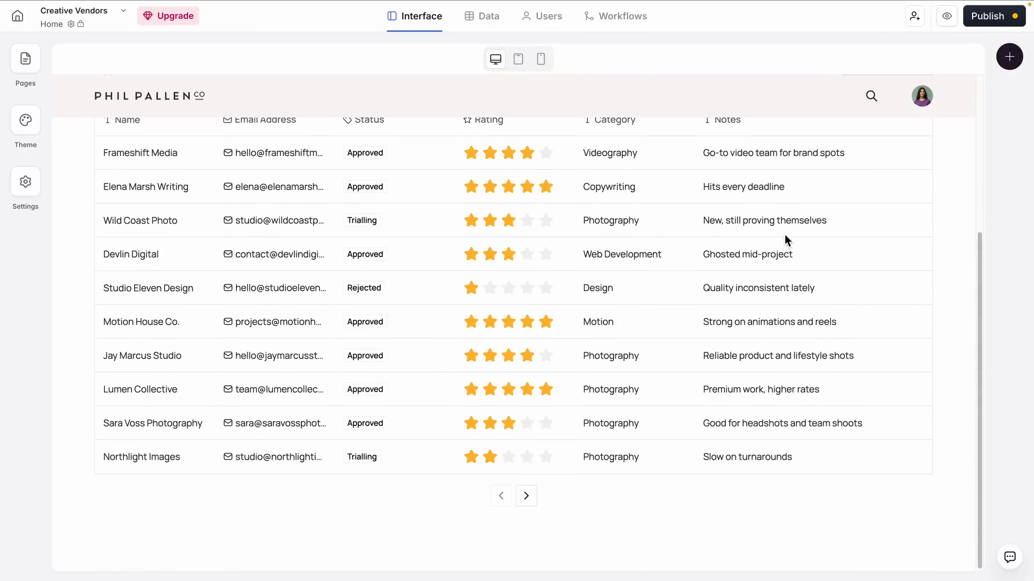
scroll(785, 237, up, 5)
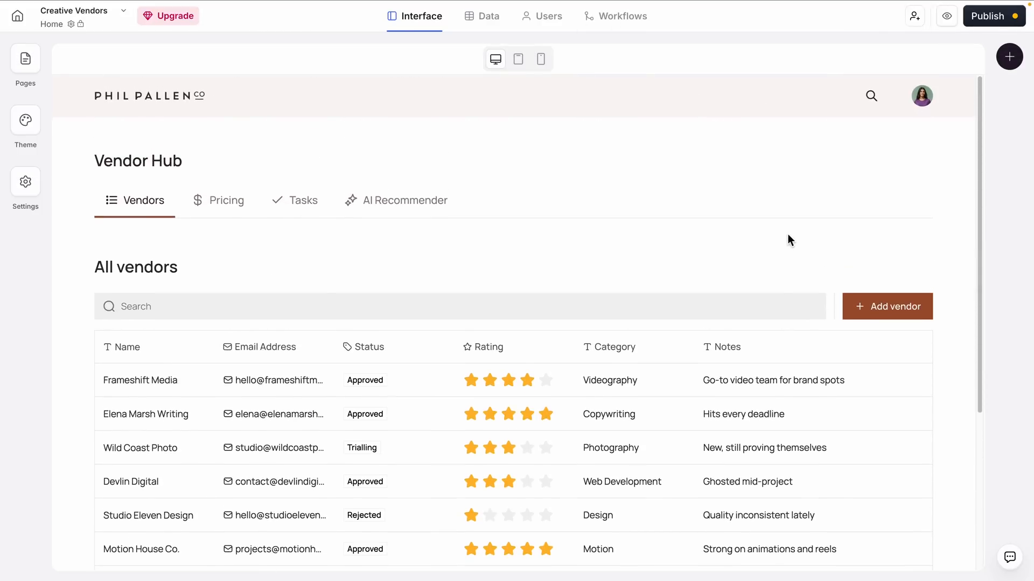
scroll(385, 248, down, 4)
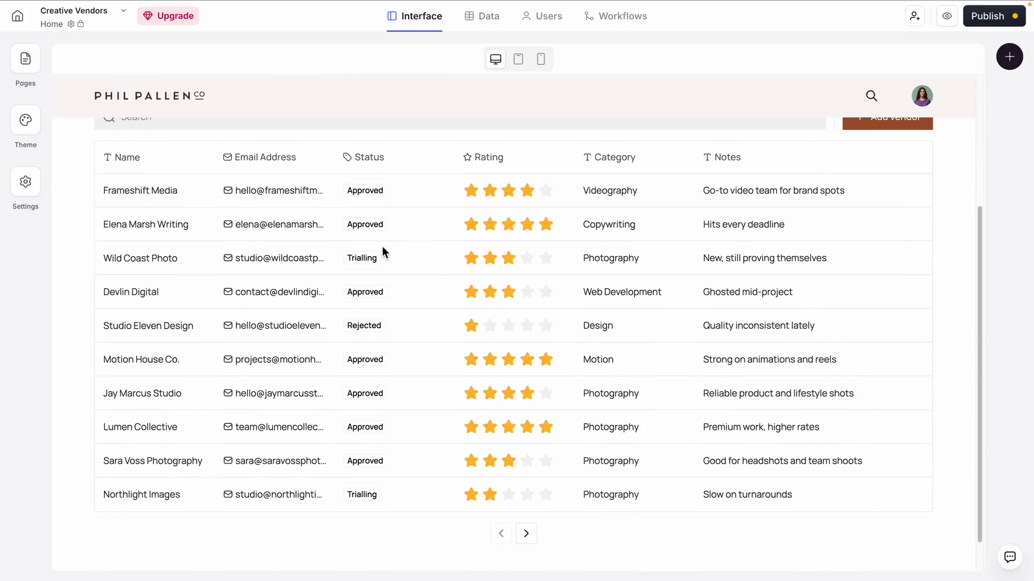
scroll(383, 247, up, 1)
click(189, 193)
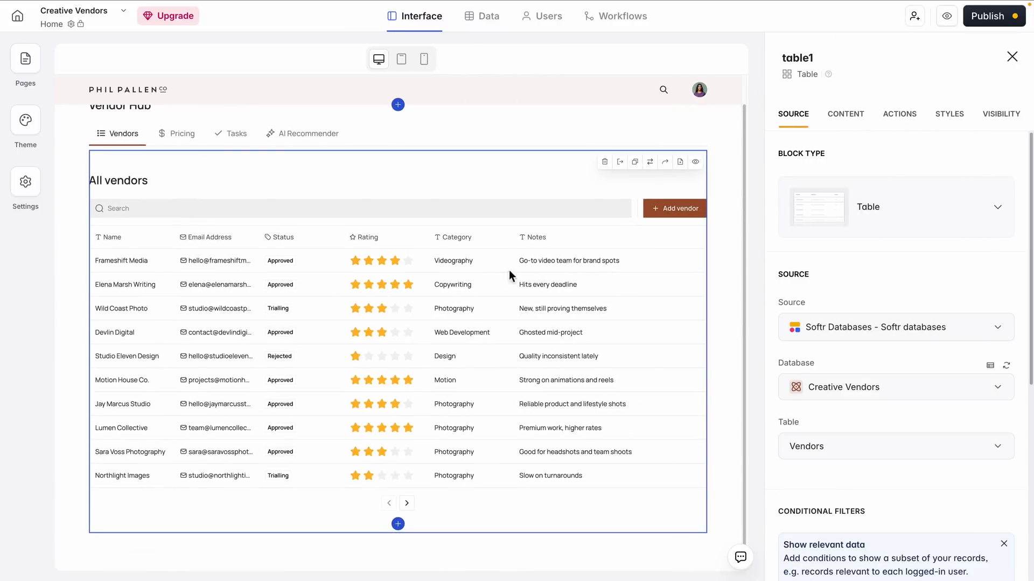
click(176, 133)
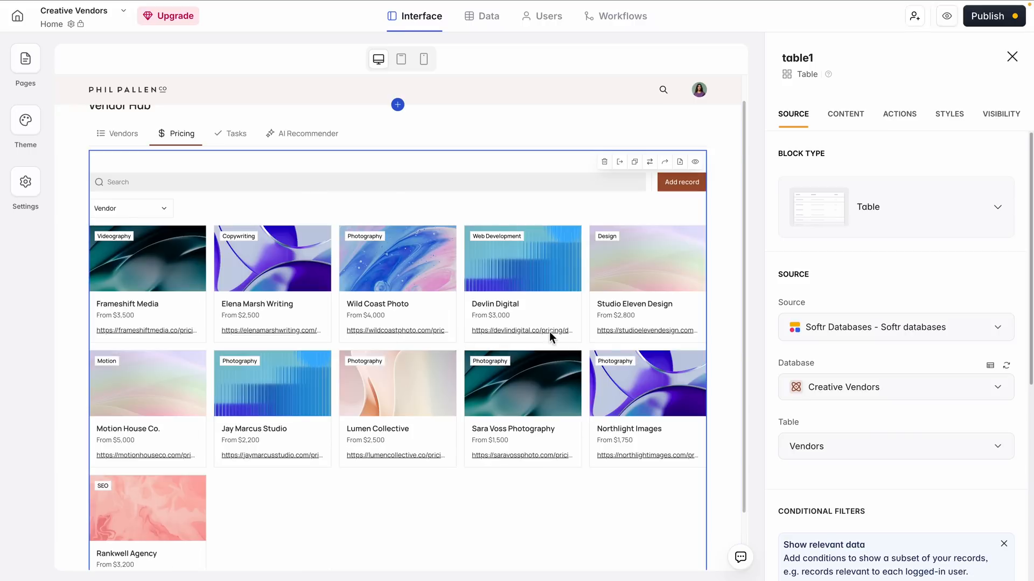
scroll(561, 371, down, 1)
scroll(560, 369, up, 1)
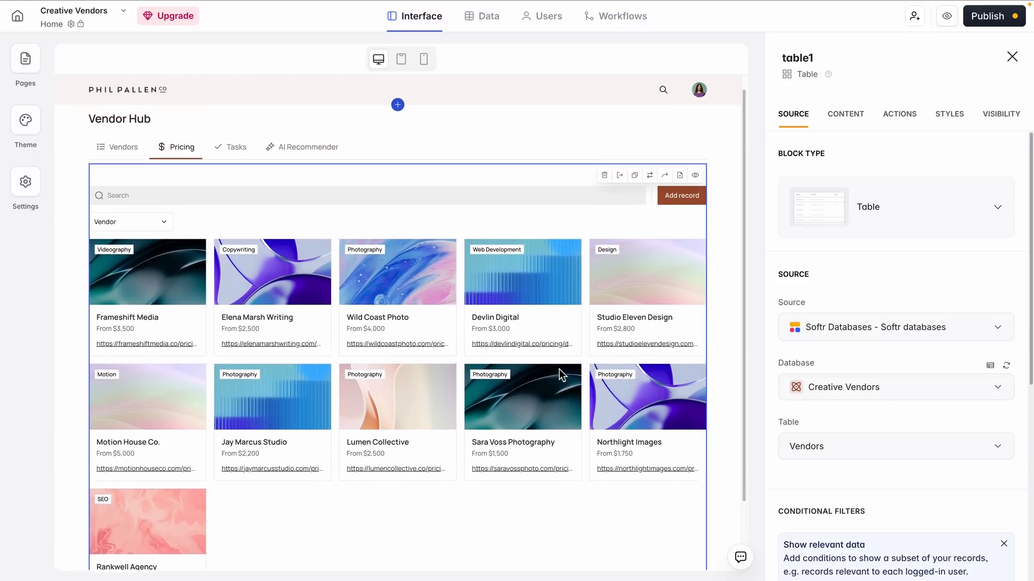
scroll(560, 370, up, 1)
scroll(560, 369, down, 1)
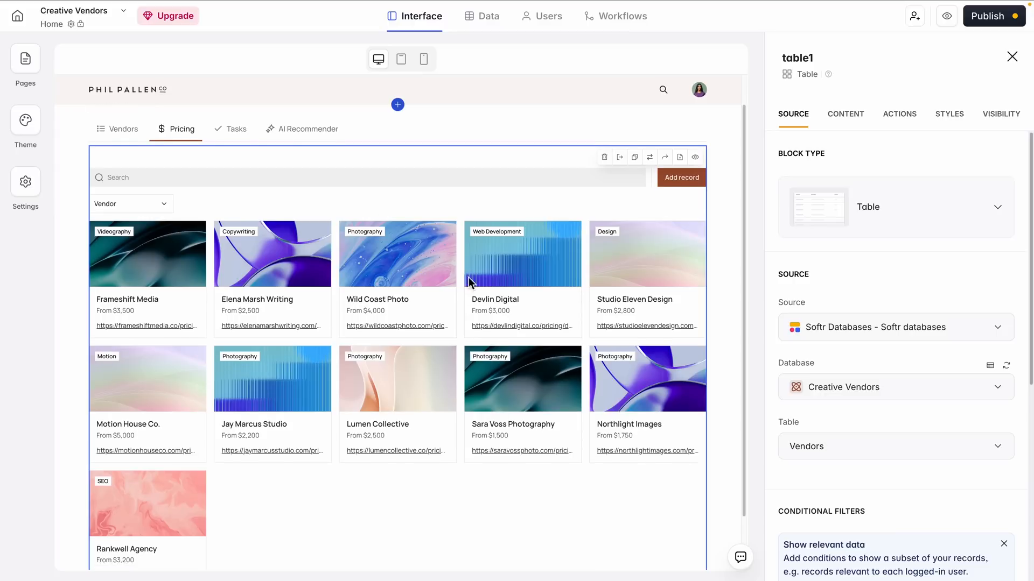
click(132, 138)
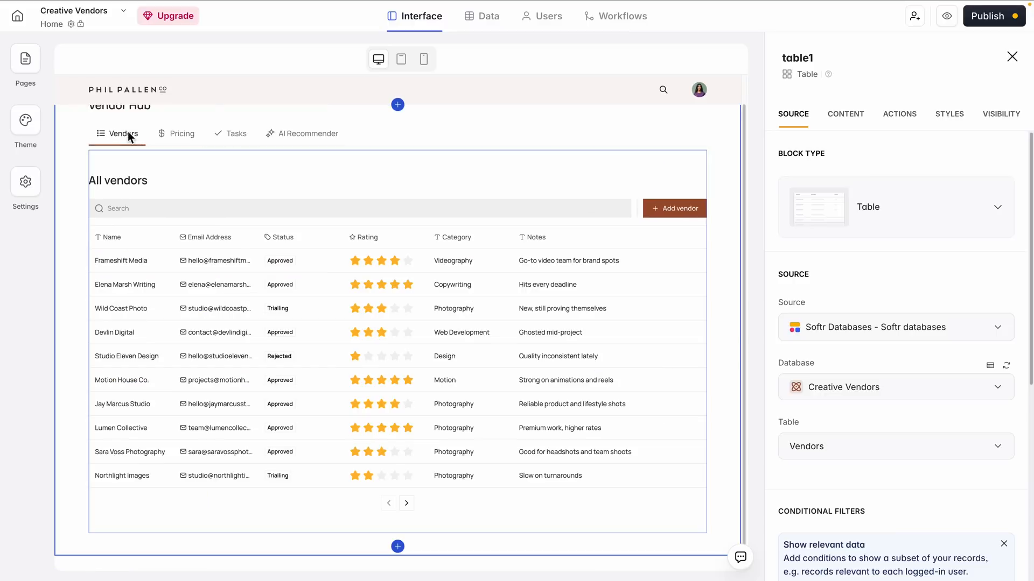
click(277, 119)
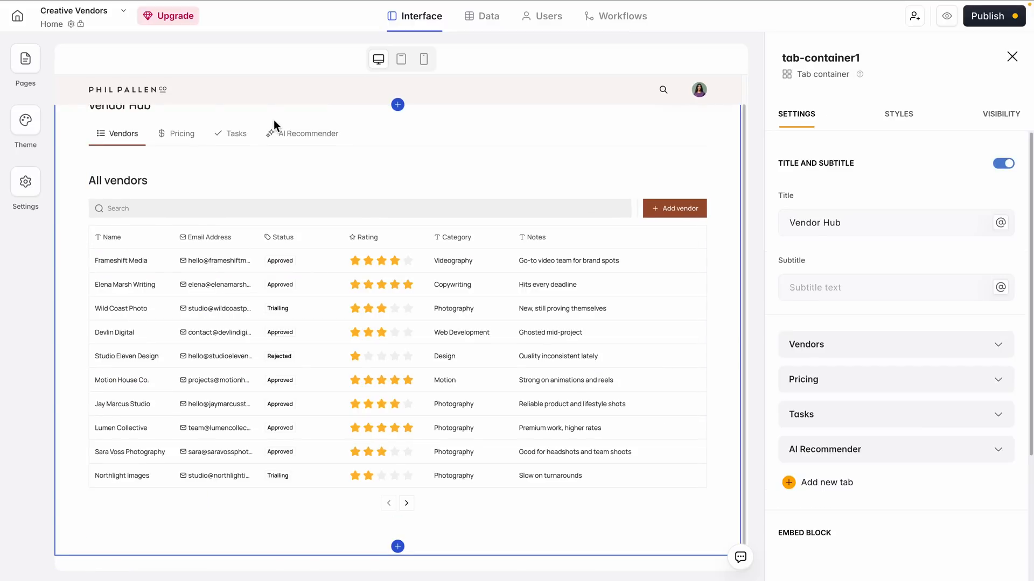
scroll(263, 146, up, 1)
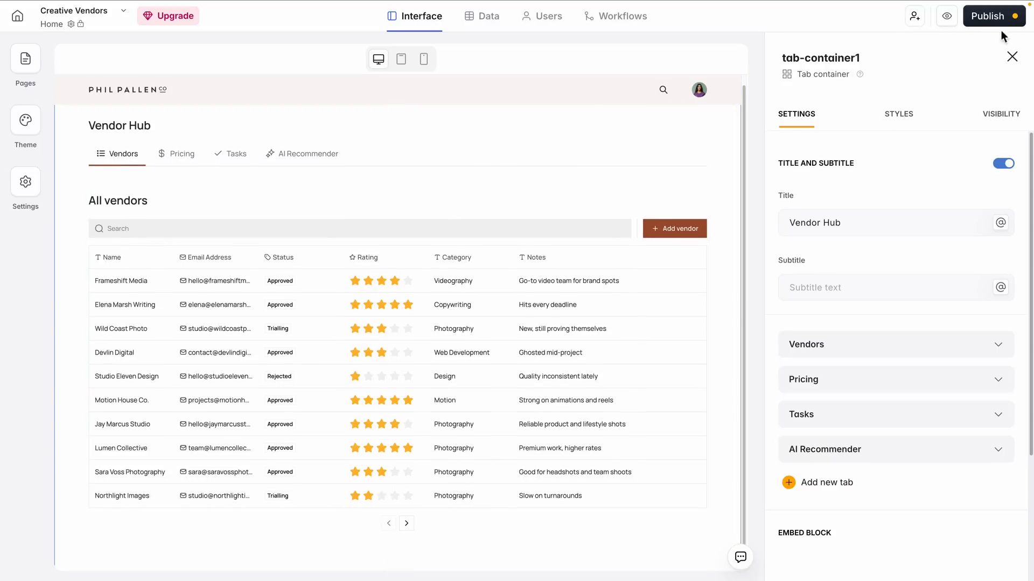
Publish the Creative Vendors app and open its preview
click(990, 17)
click(918, 197)
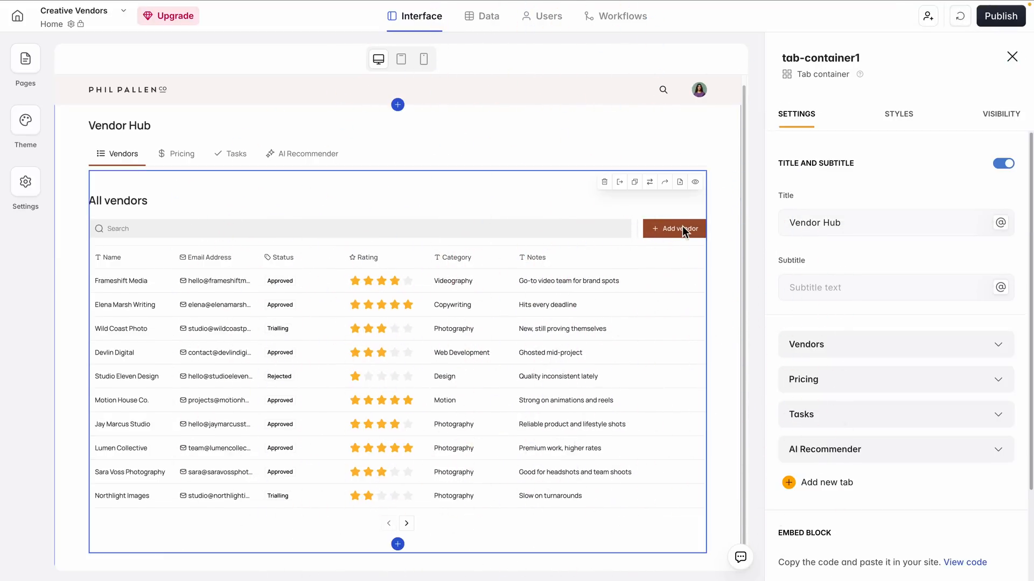
click(960, 15)
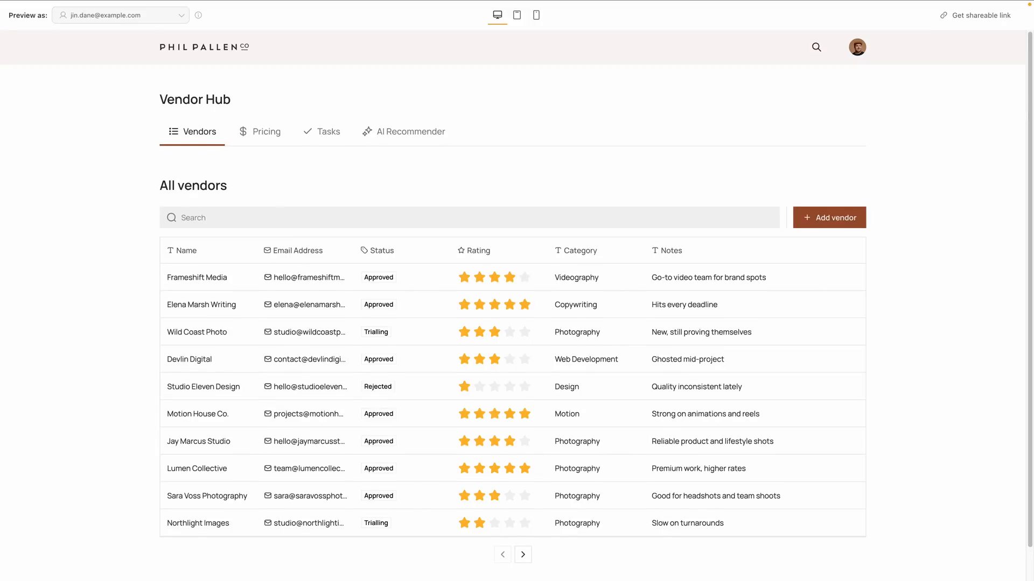
Examine the previewed Vendor Hub, including both pages of the vendor table and the Pricing and Tasks tabs
scroll(832, 165, down, 1)
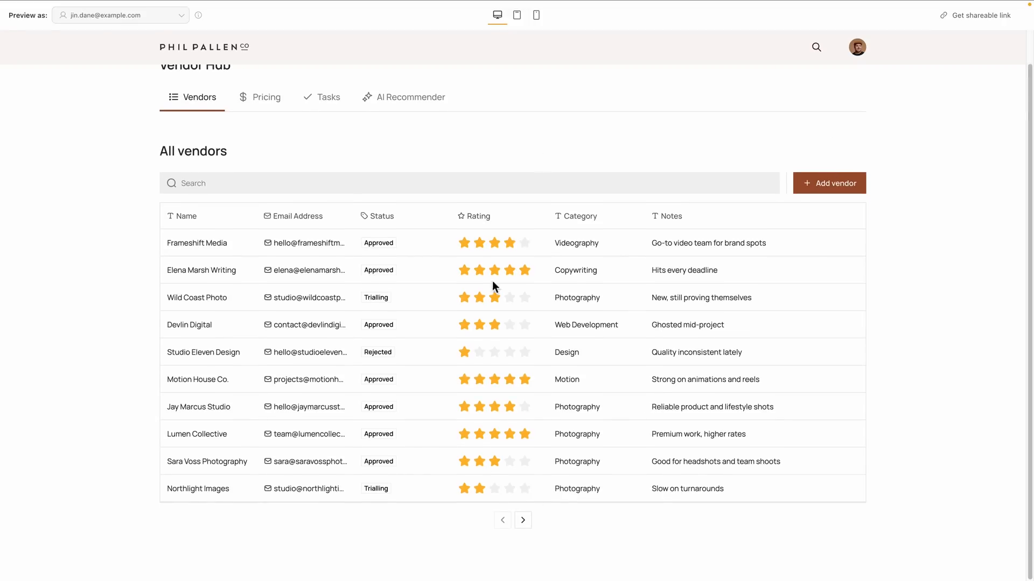
click(523, 520)
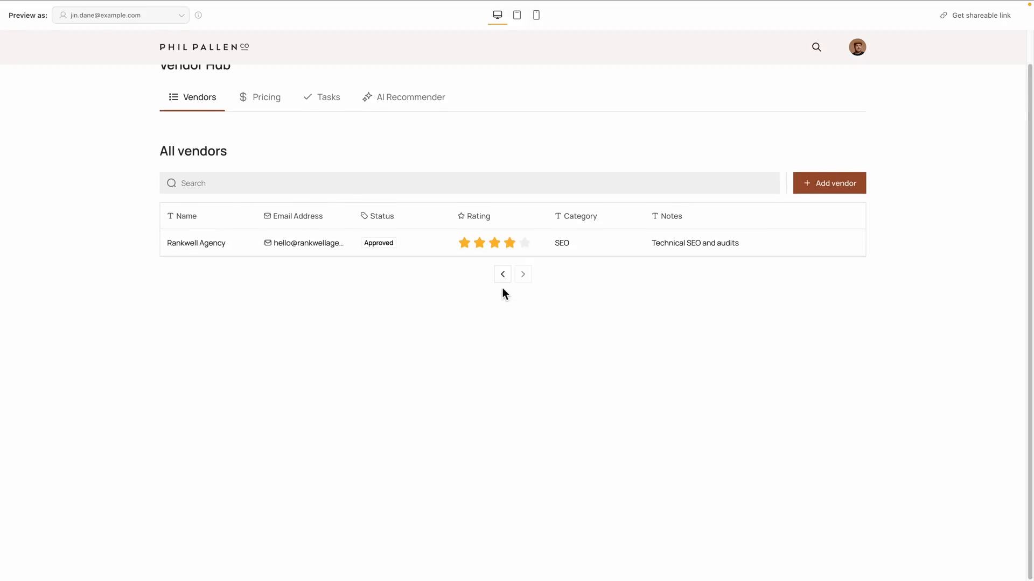
click(502, 274)
scroll(949, 434, up, 1)
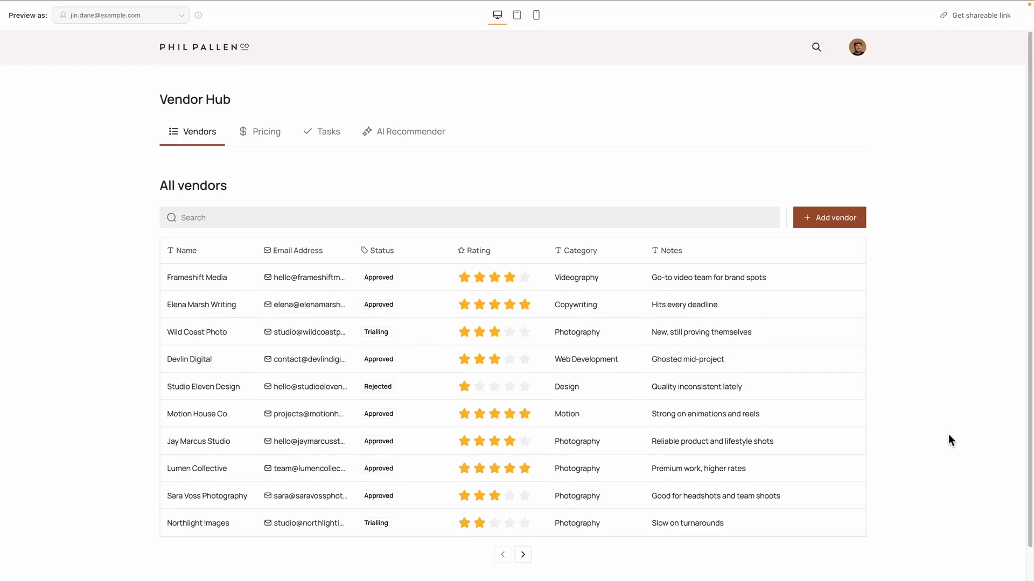
click(264, 131)
click(313, 132)
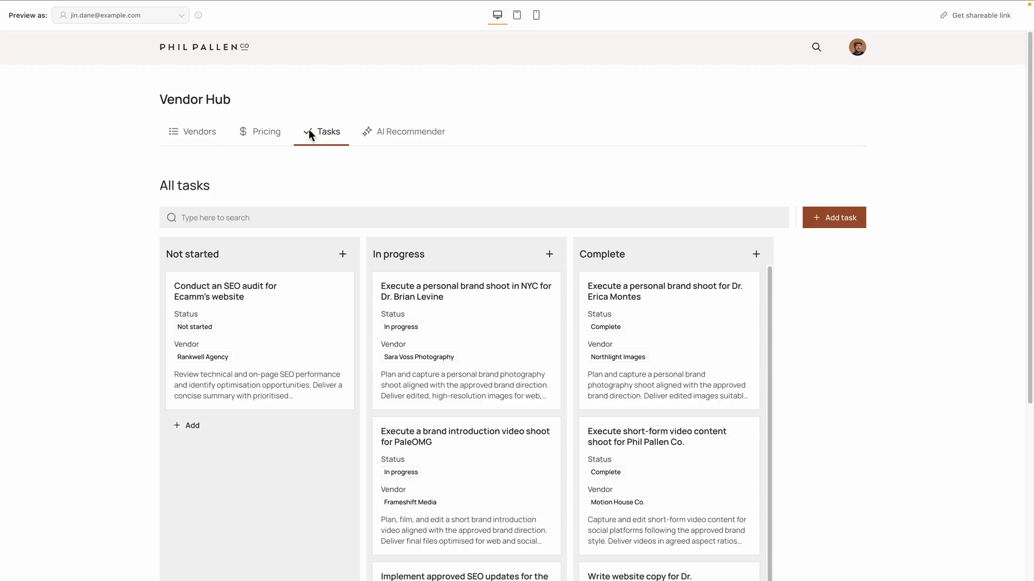
scroll(620, 290, down, 2)
scroll(619, 291, up, 2)
click(212, 135)
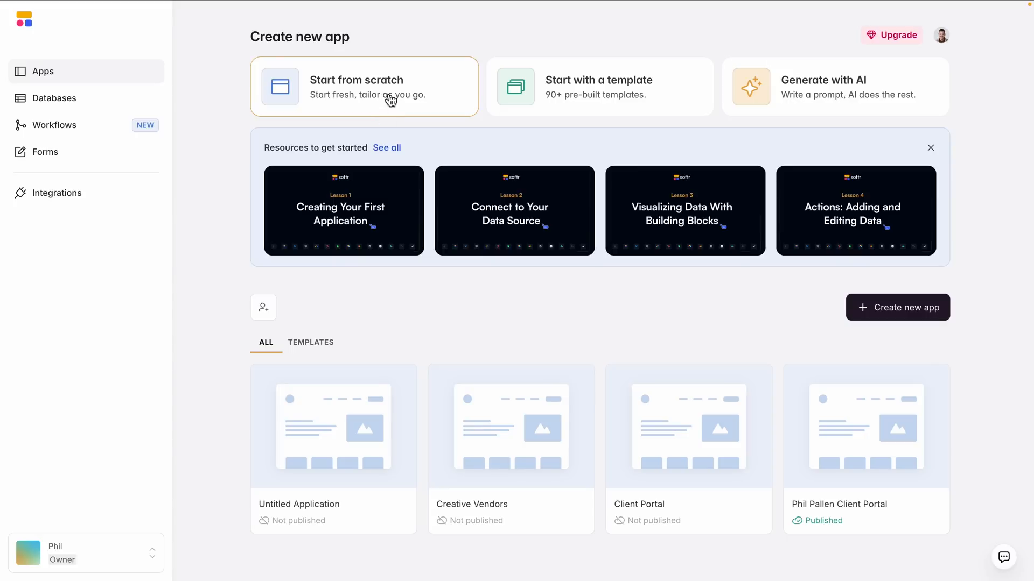
Create a new app from scratch with Softr Databases as its data source
click(387, 98)
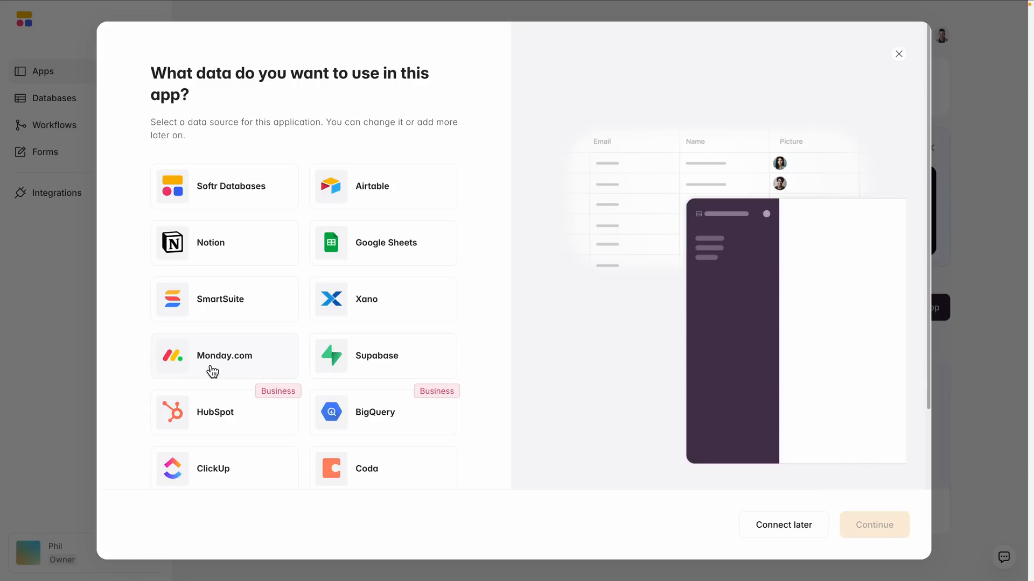
click(225, 196)
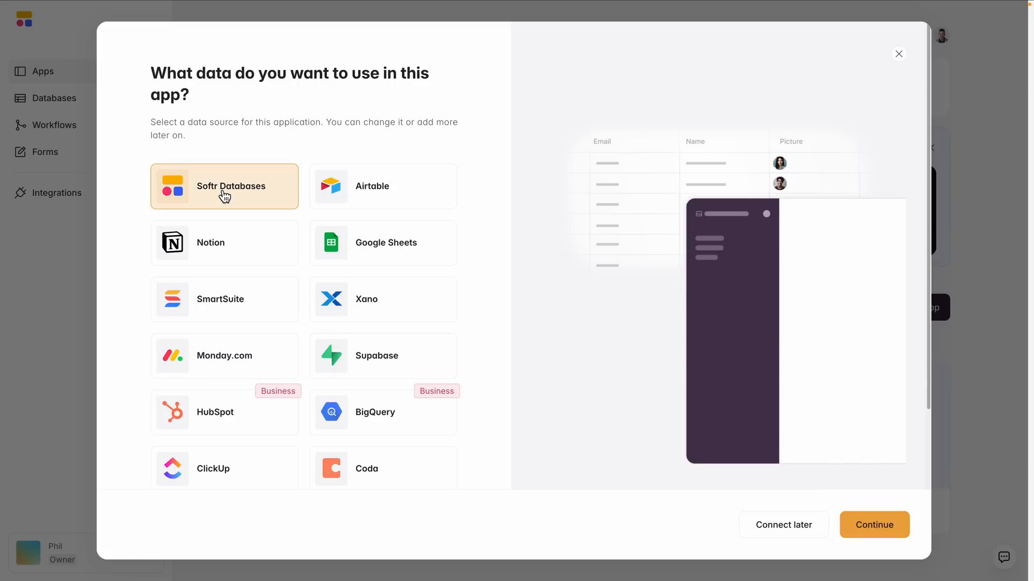
click(863, 518)
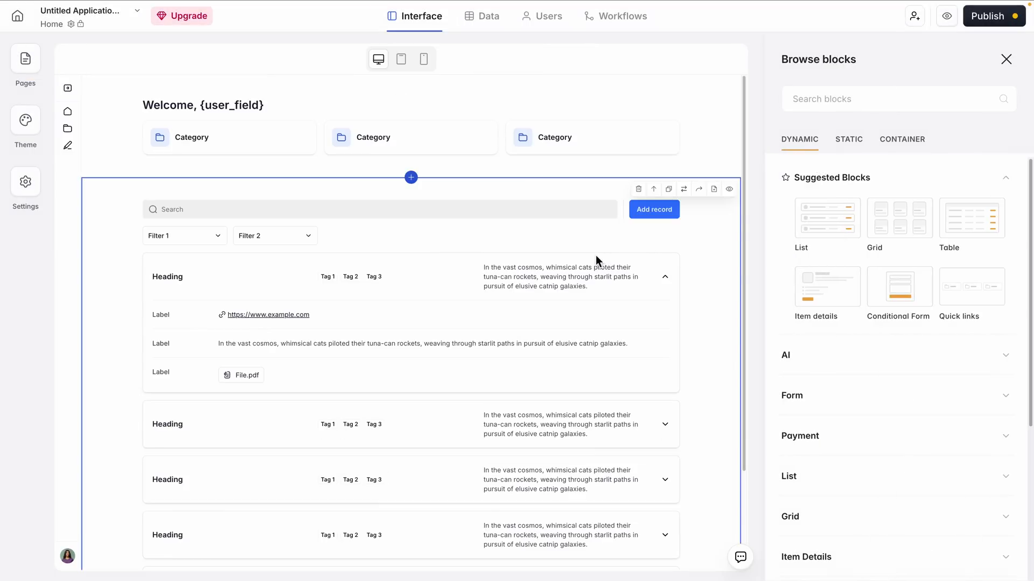
Delete the default record list block and the welcome block with category links from the new app's home page
scroll(611, 289, down, 3)
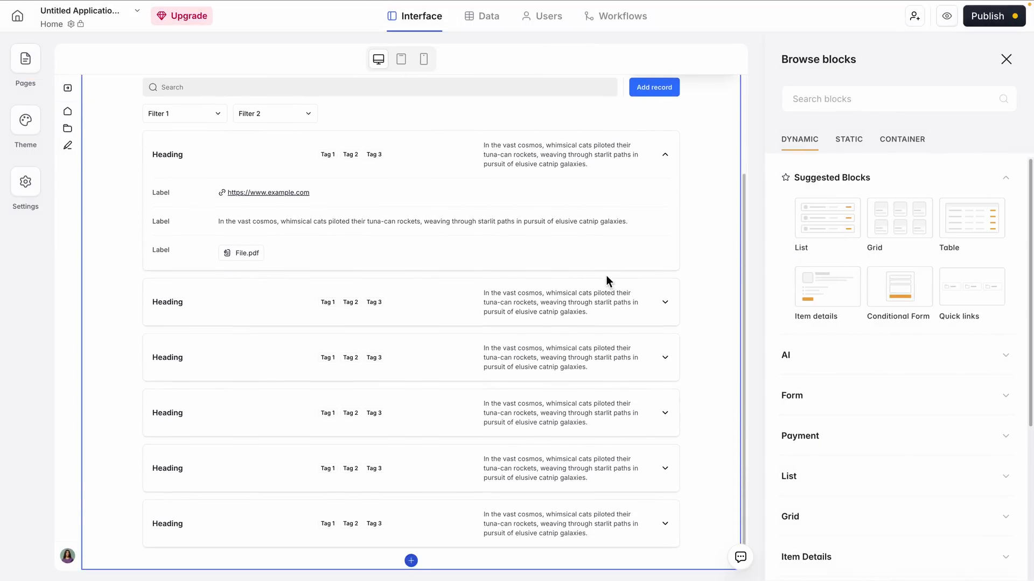
scroll(606, 276, up, 3)
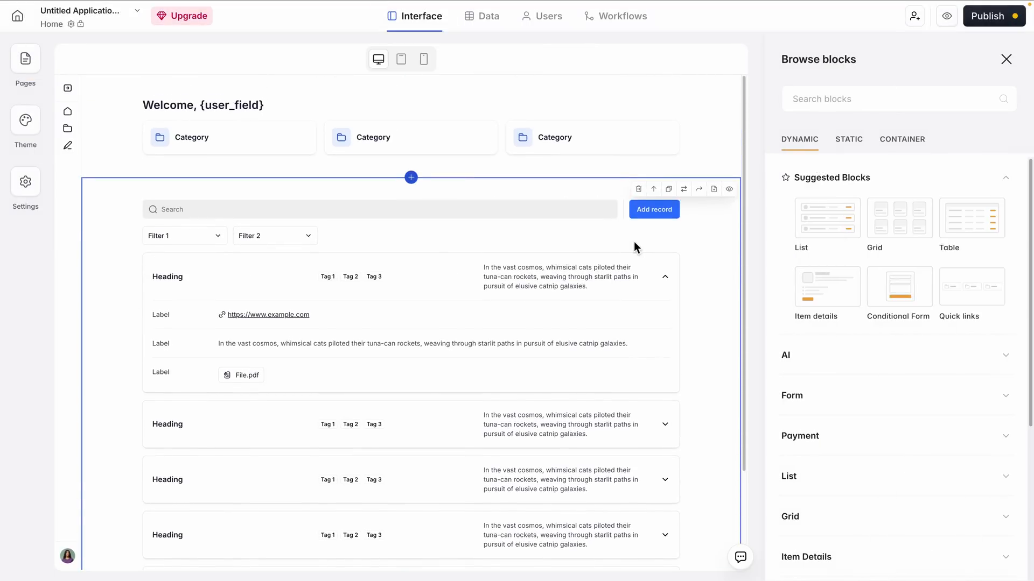
click(638, 189)
click(643, 334)
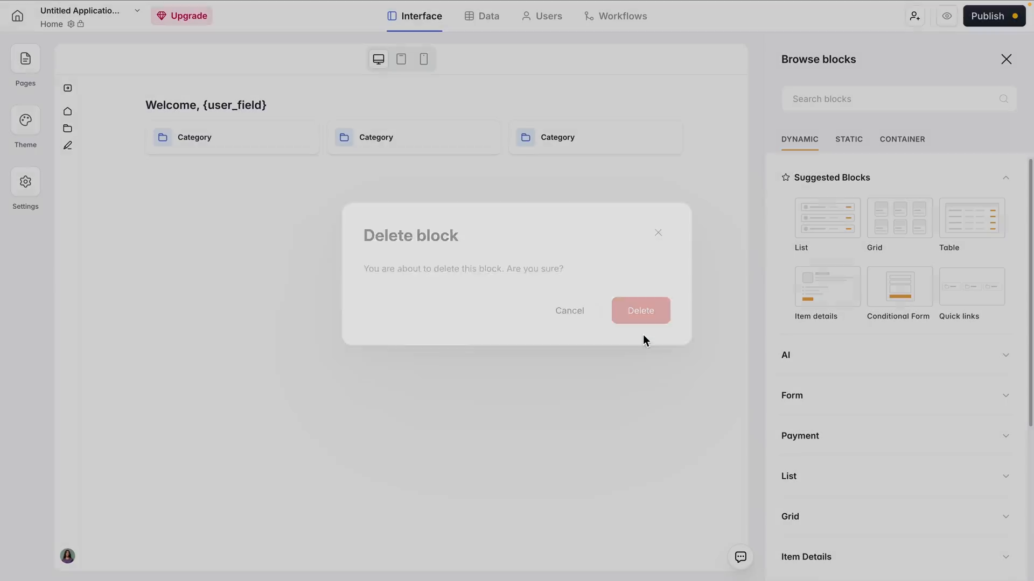
click(675, 87)
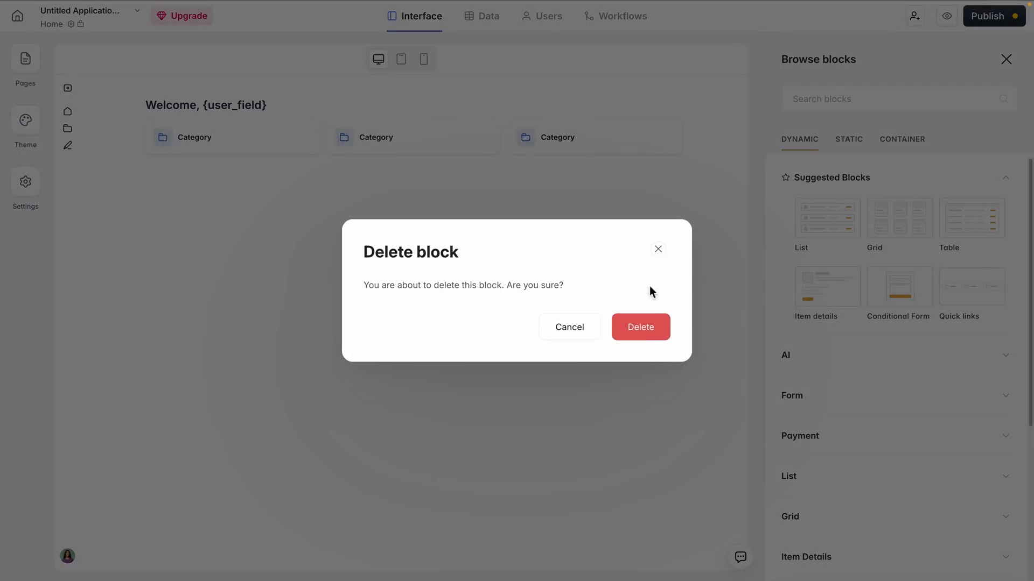
click(654, 332)
Change the home page navigation layout to Top
click(75, 188)
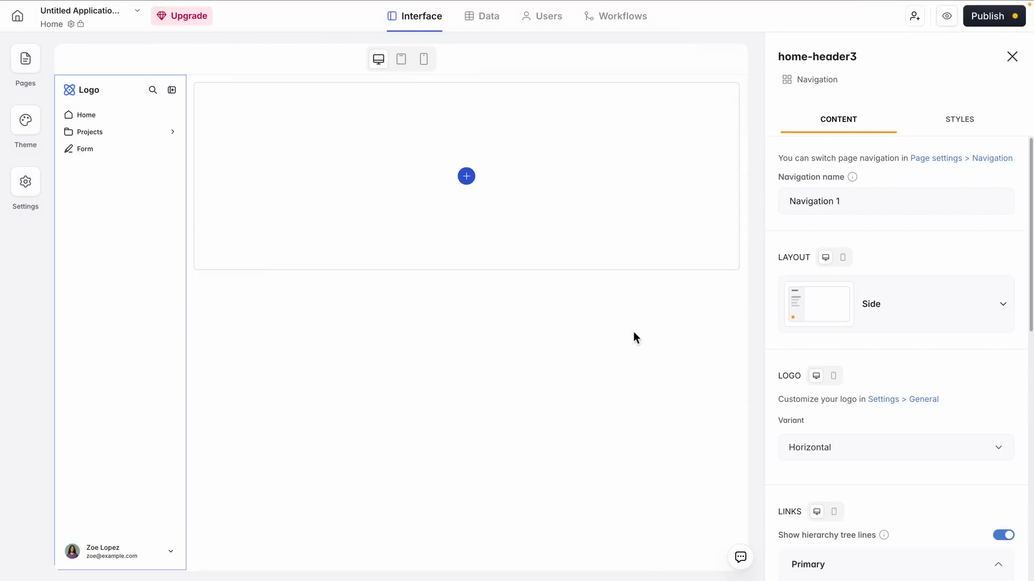
click(925, 323)
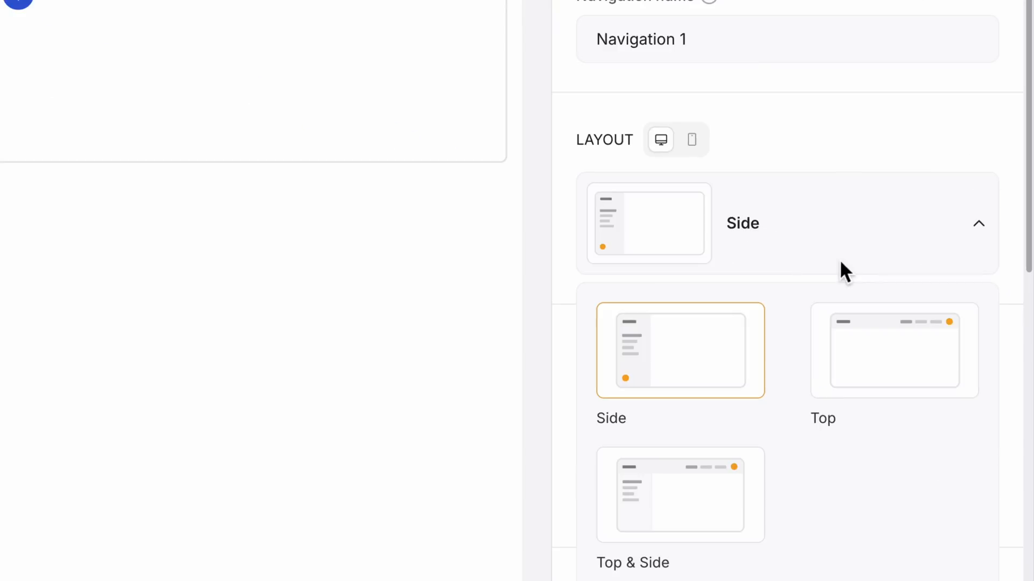
click(906, 381)
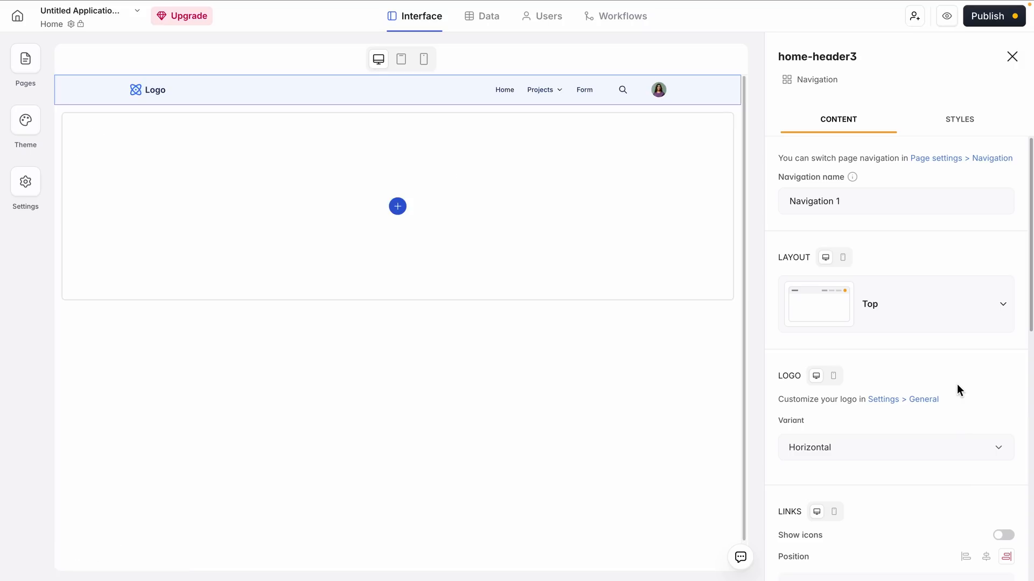
Upload logo.png from Downloads as the app's horizontal logo and save the general settings
scroll(915, 404, down, 1)
click(888, 368)
click(229, 349)
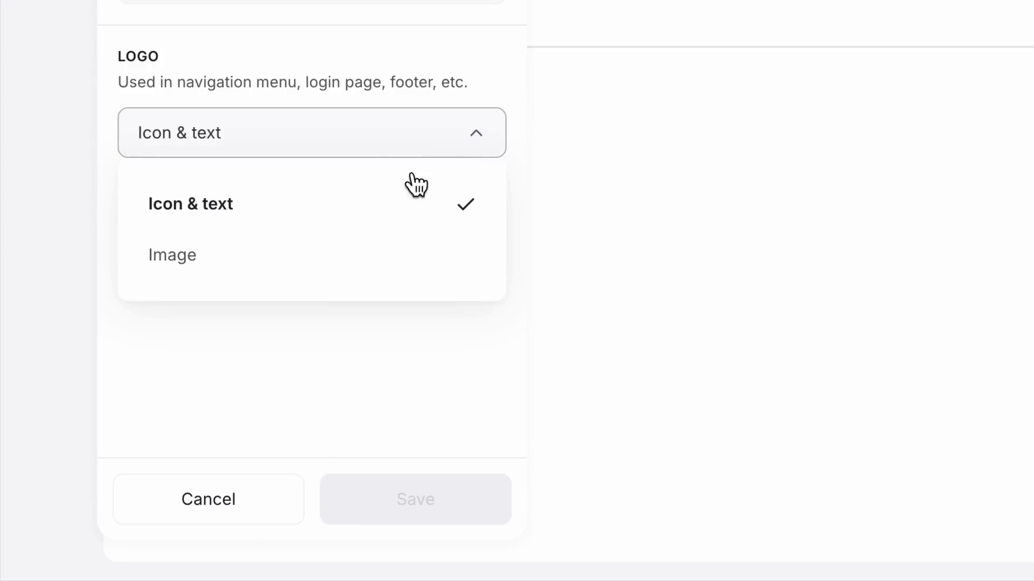
click(253, 254)
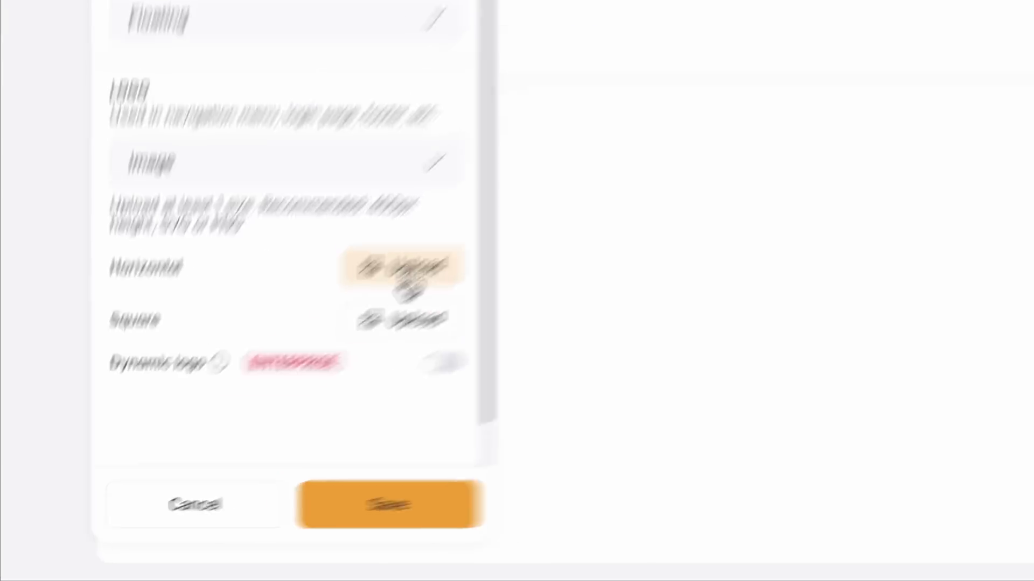
click(406, 269)
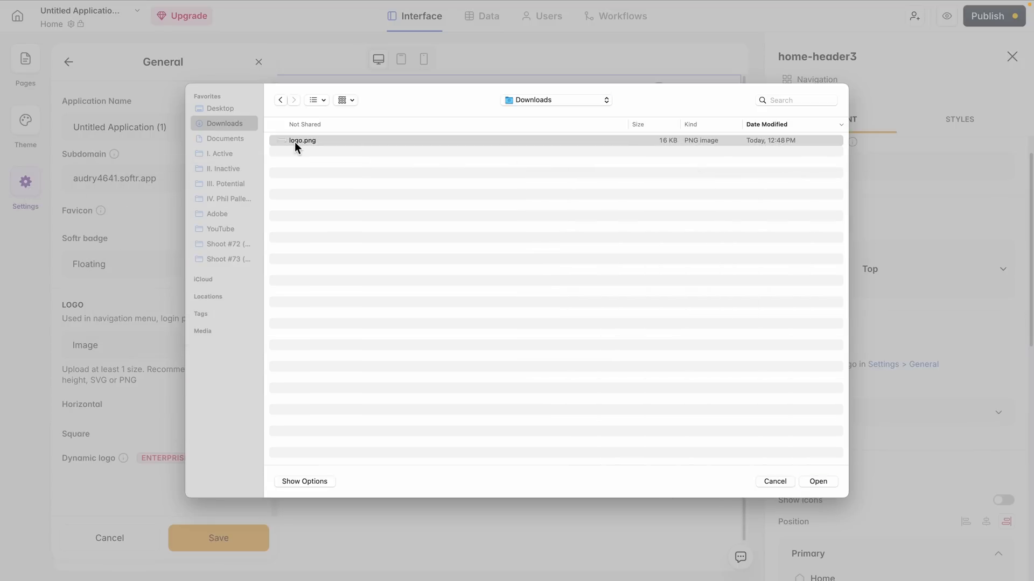
double_click(295, 142)
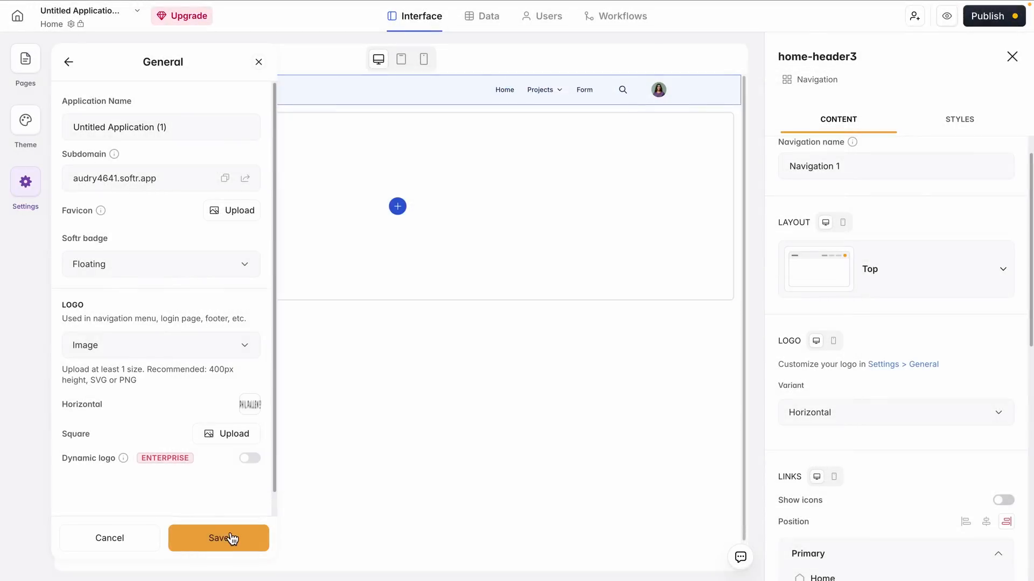
click(231, 538)
Set the theme's accent color to #A15231 and text color to #2C2926, and save the theme
click(25, 119)
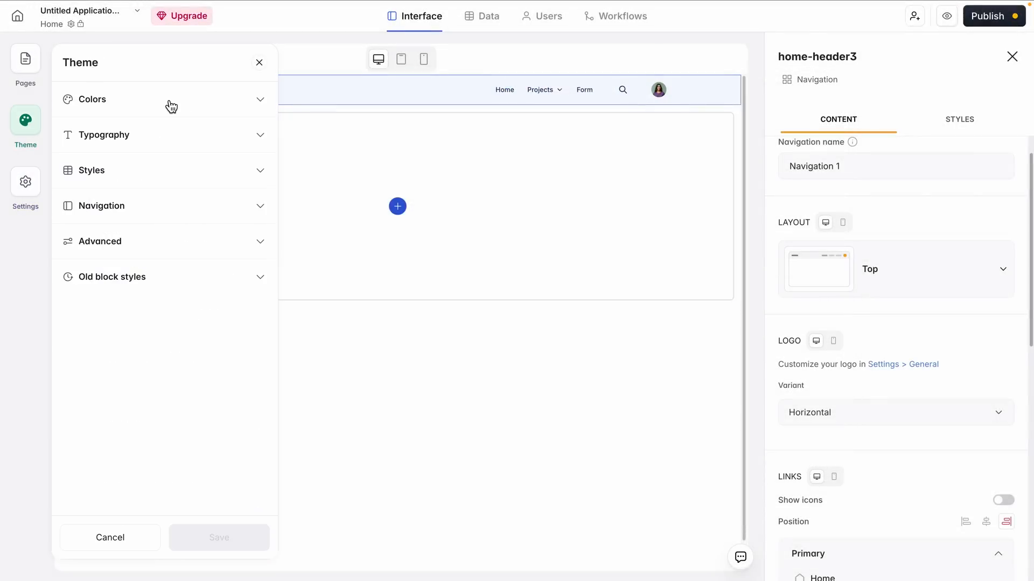
click(161, 103)
click(110, 146)
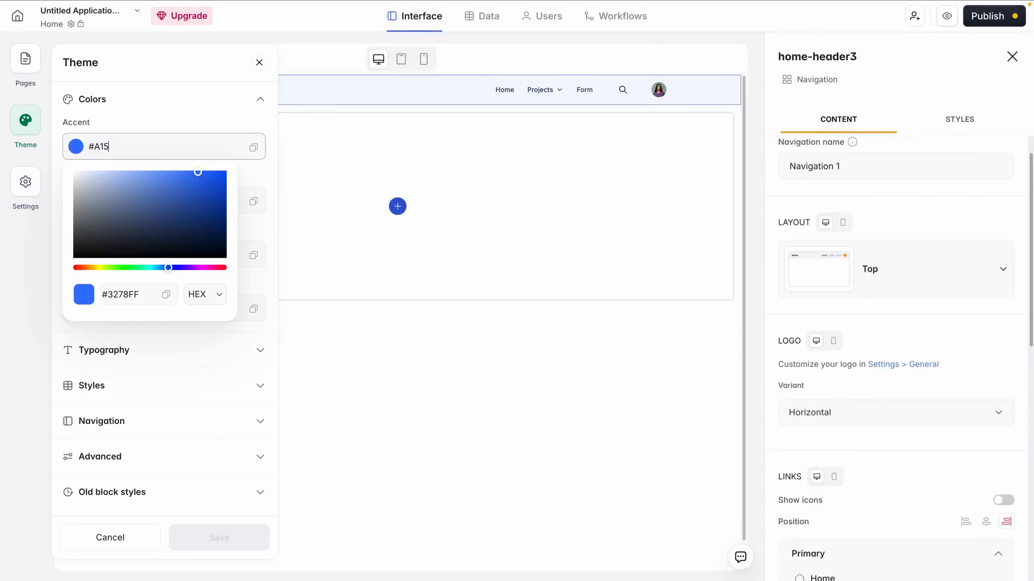
click(153, 111)
click(125, 209)
text(231)
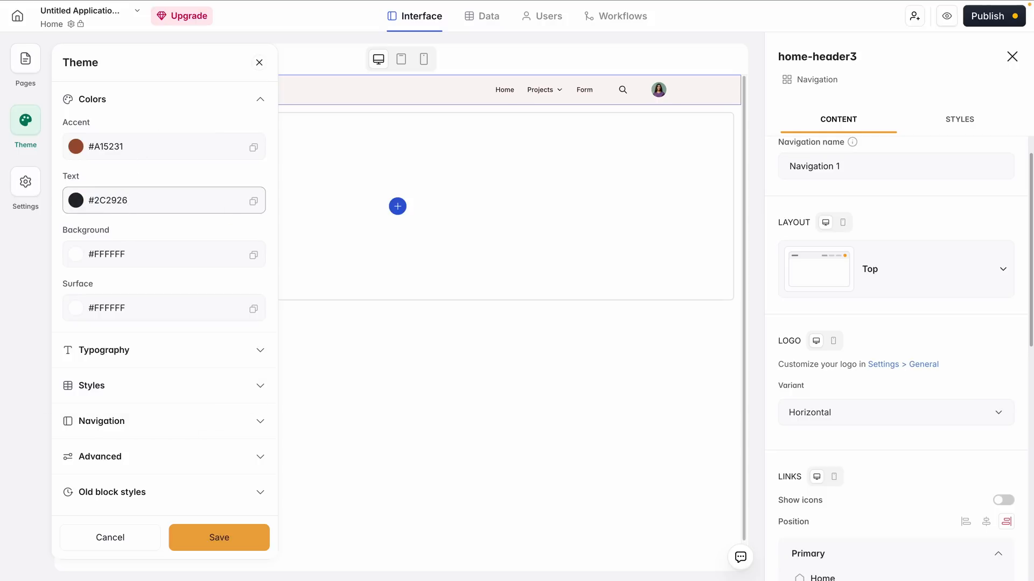
click(246, 543)
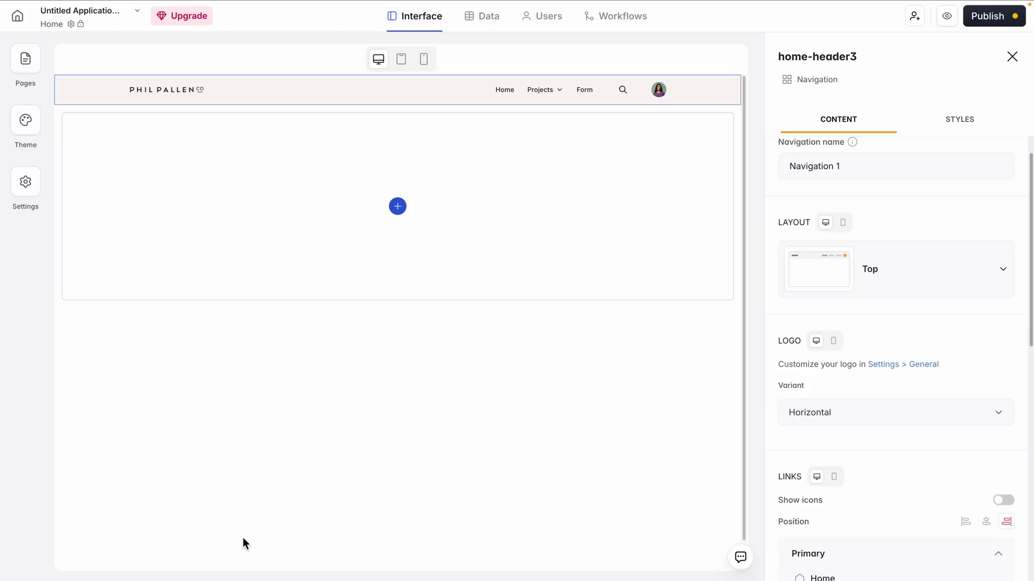
Add a Tab container block to the empty home page
click(398, 212)
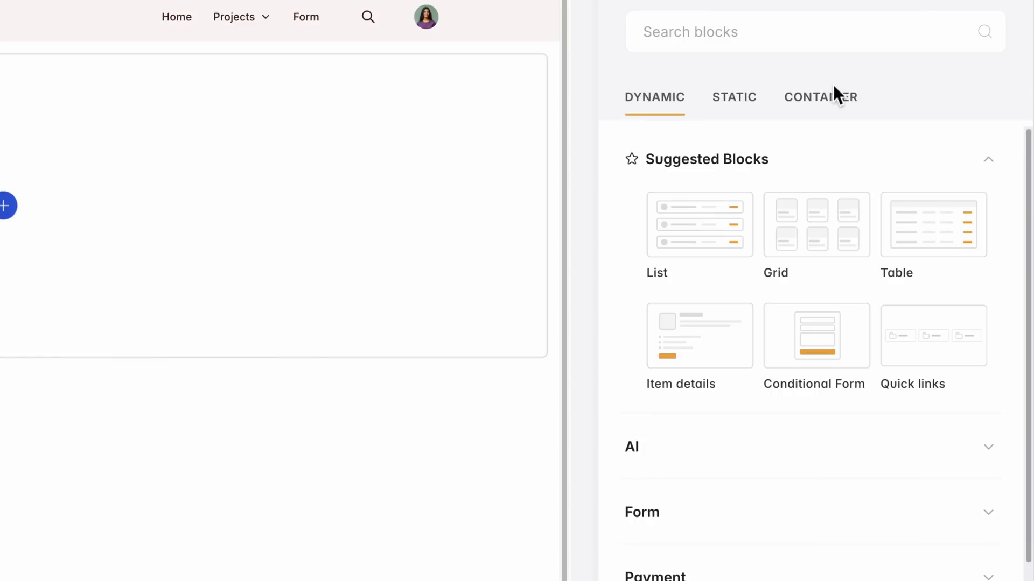
click(910, 140)
click(729, 335)
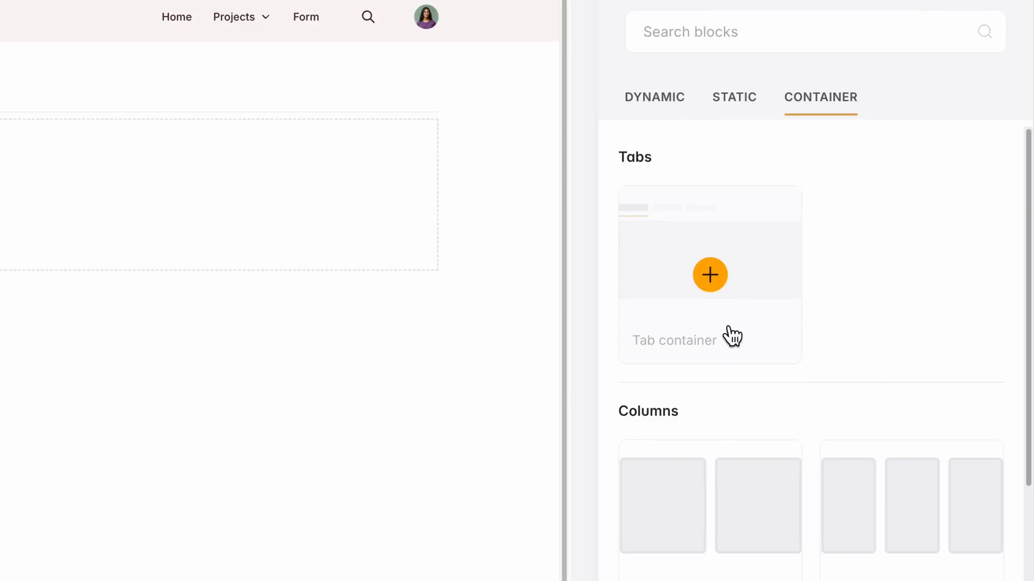
Name the tab container's first tab Vendors and its second tab Pricing
click(732, 234)
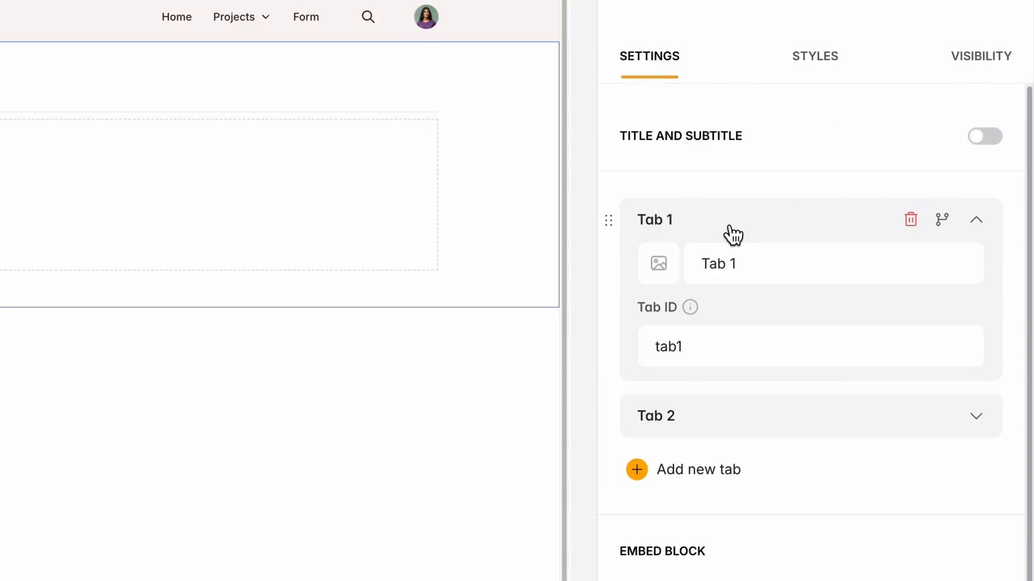
triple_click(749, 268)
text(Vn)
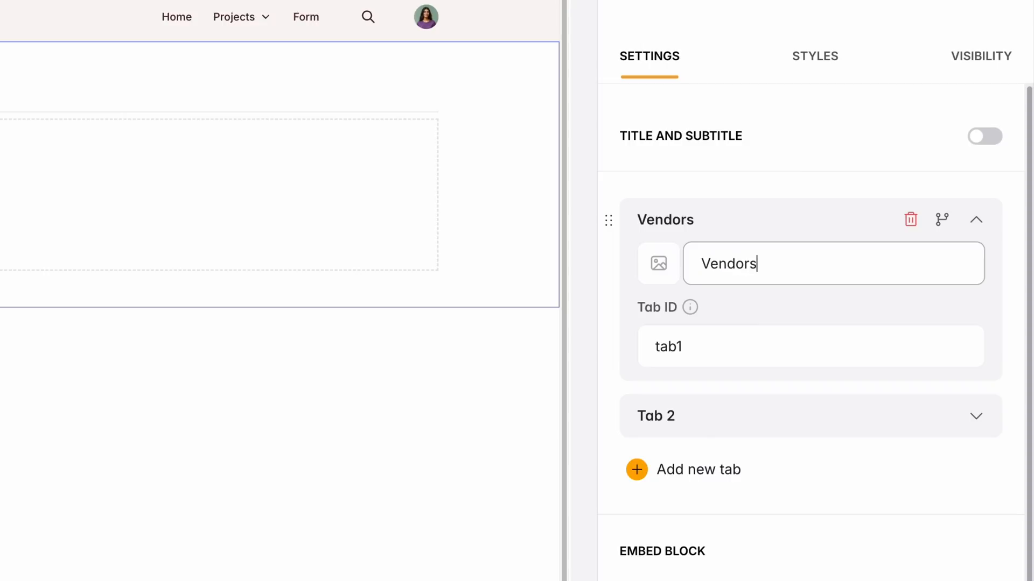
scroll(734, 565, down, 3)
click(719, 467)
text(P)
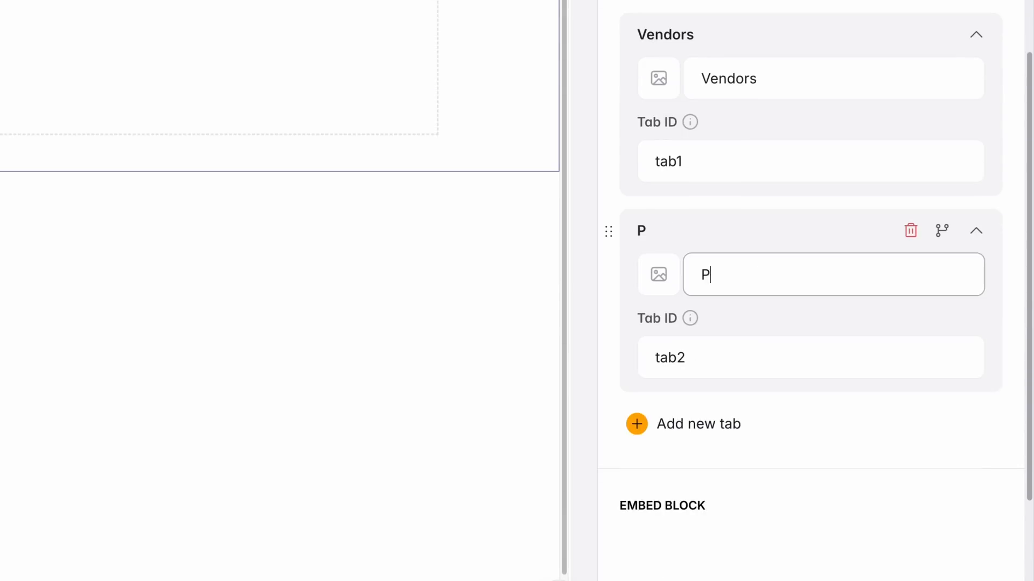
text(ricing)
Name the third tab Tasks and the fourth tab AI Recommender
click(770, 234)
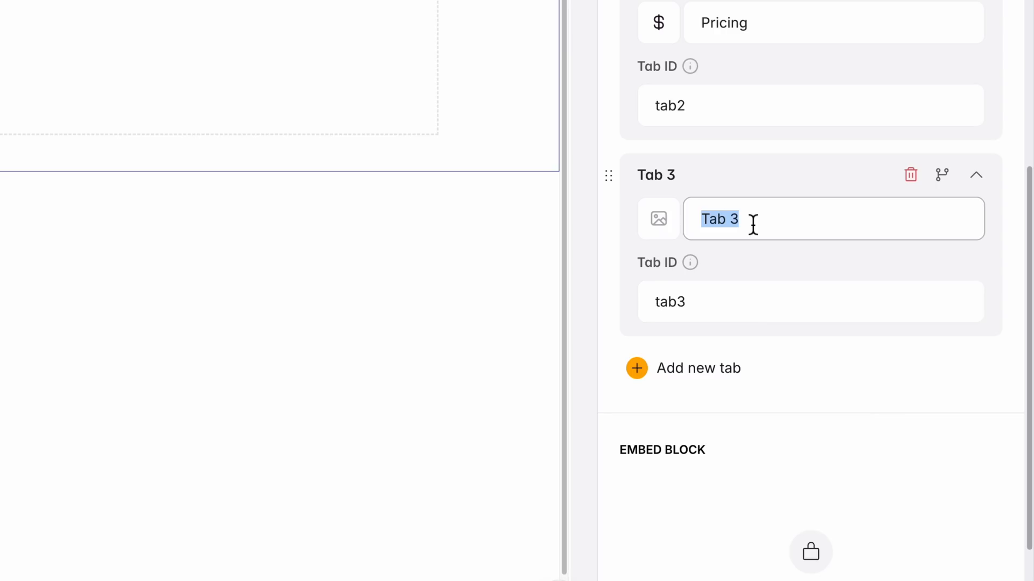
text(Tasks)
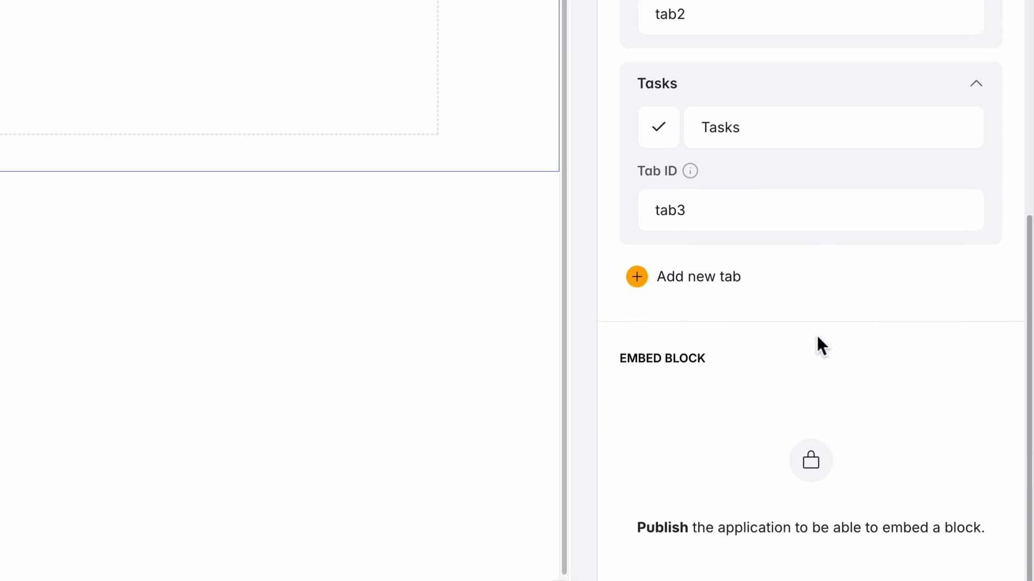
click(670, 275)
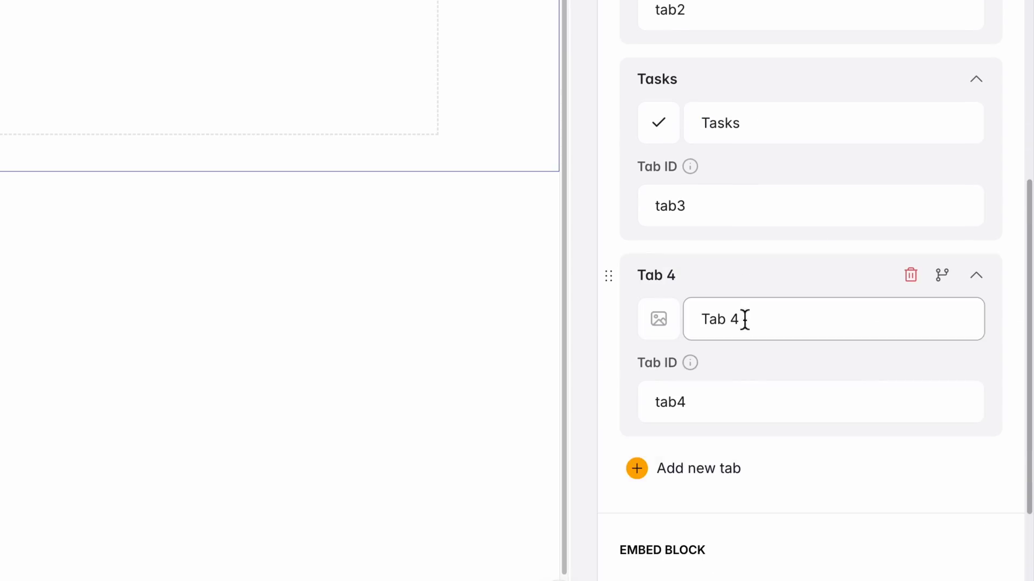
text(AI Recommender)
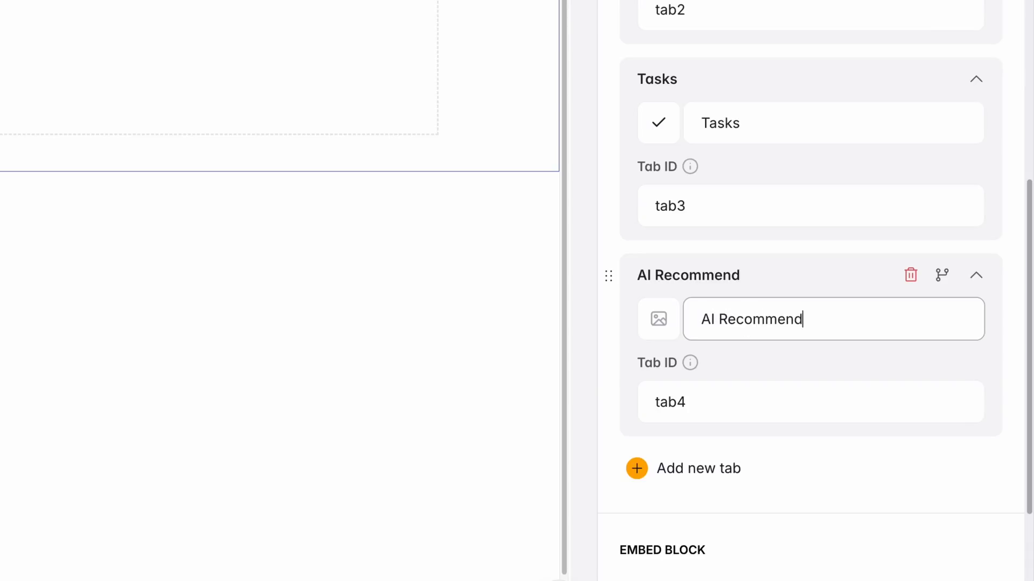
Give the AI Recommender tab the pull-request icon from the development icons
click(666, 329)
scroll(738, 427, down, 10)
scroll(738, 431, up, 5)
scroll(743, 427, up, 10)
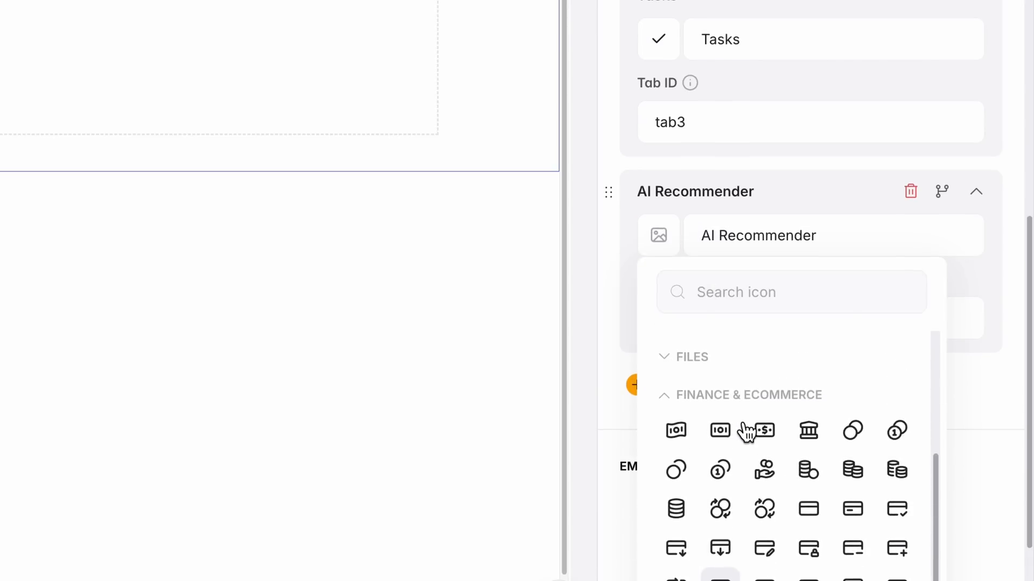
scroll(746, 413, up, 1)
click(736, 420)
scroll(739, 429, down, 4)
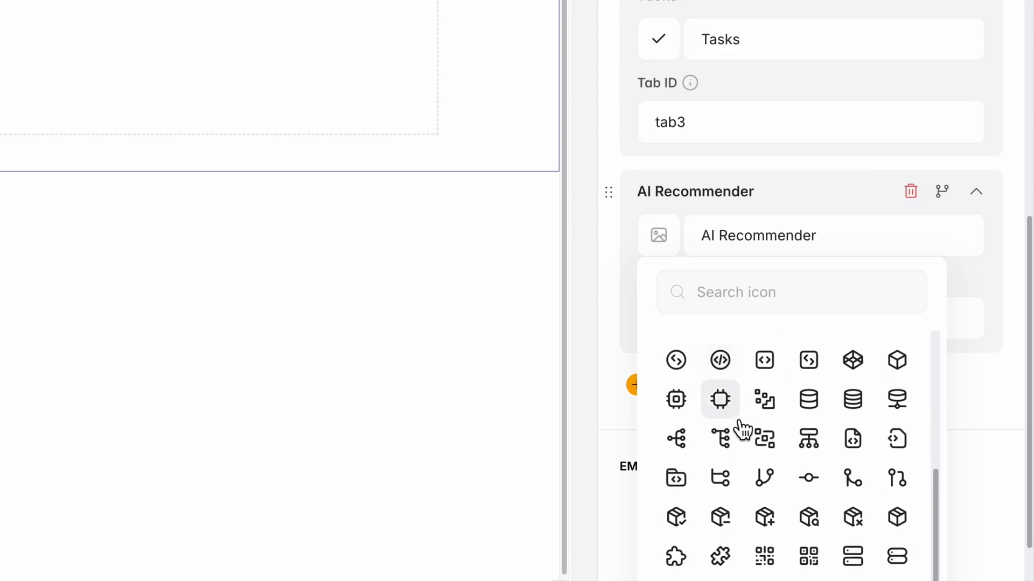
scroll(740, 425, up, 3)
scroll(742, 429, down, 3)
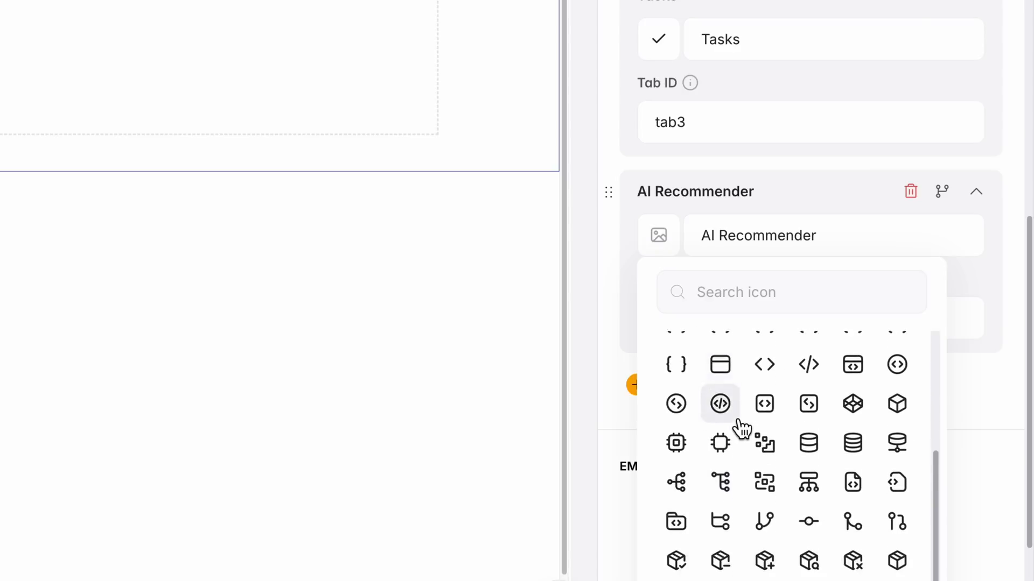
click(899, 443)
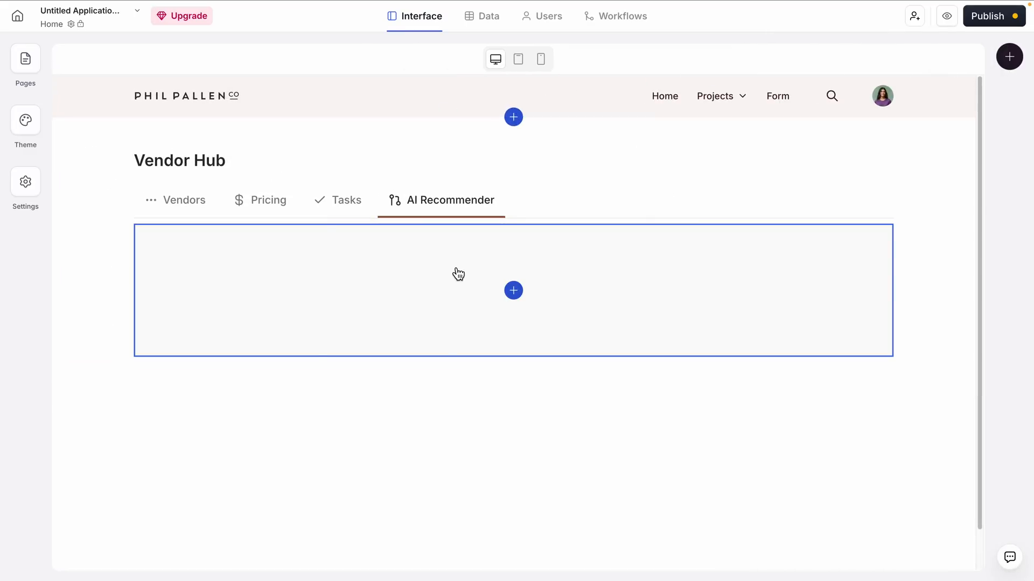
Add a Table block inside the AI Recommender tab and connect it to the Vendors table of the Creative Vendors database
click(458, 275)
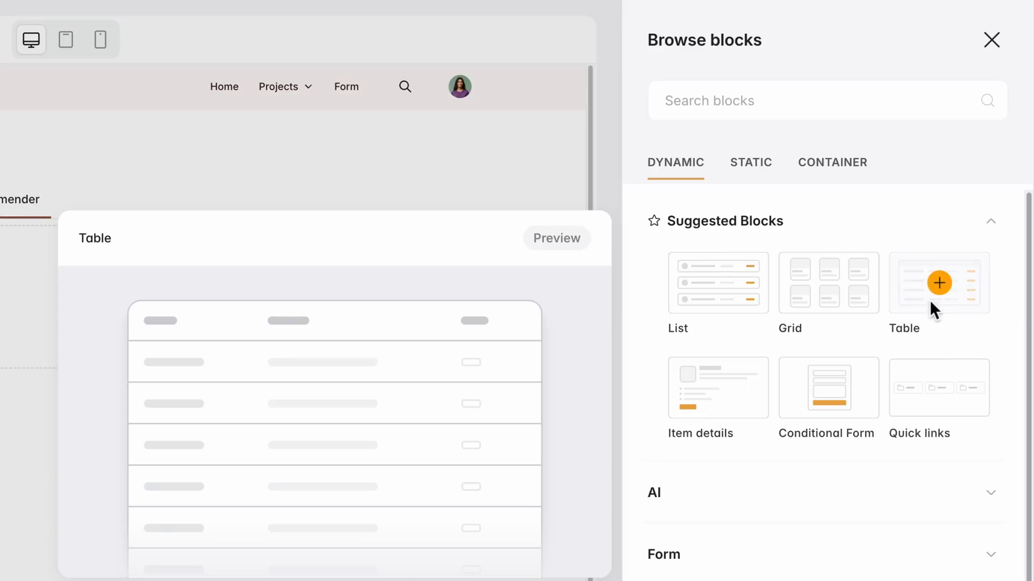
click(967, 229)
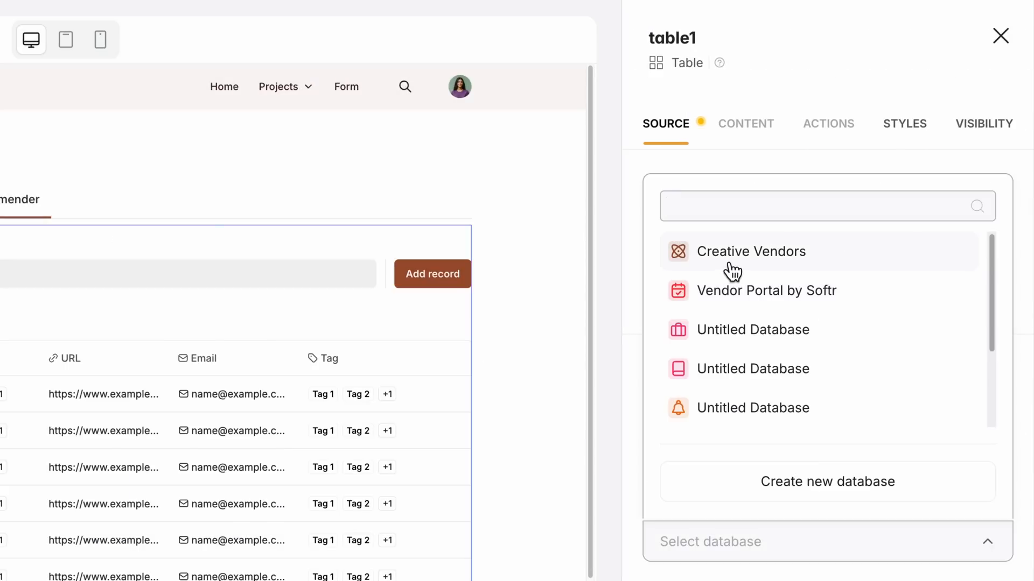
click(748, 266)
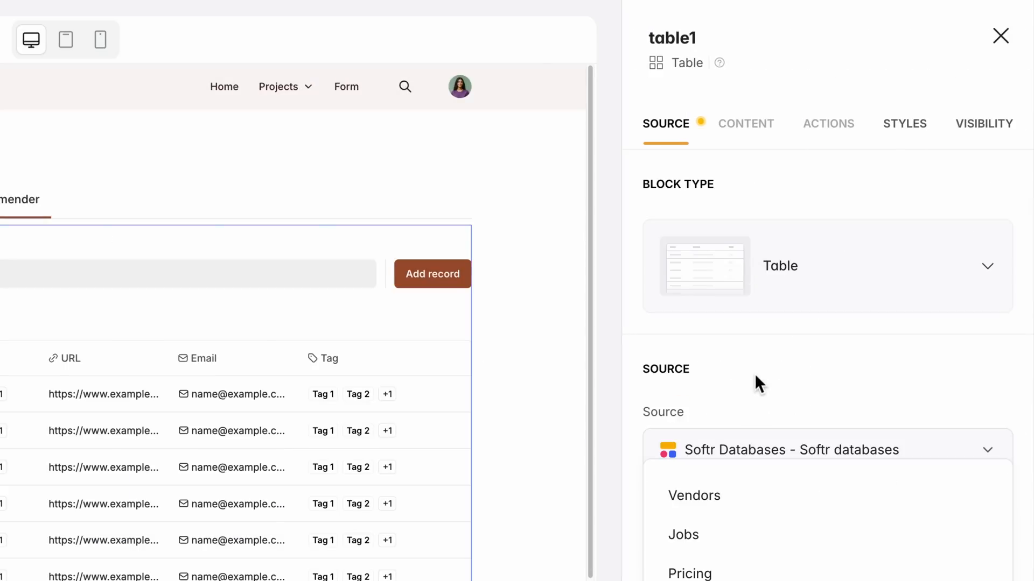
click(734, 501)
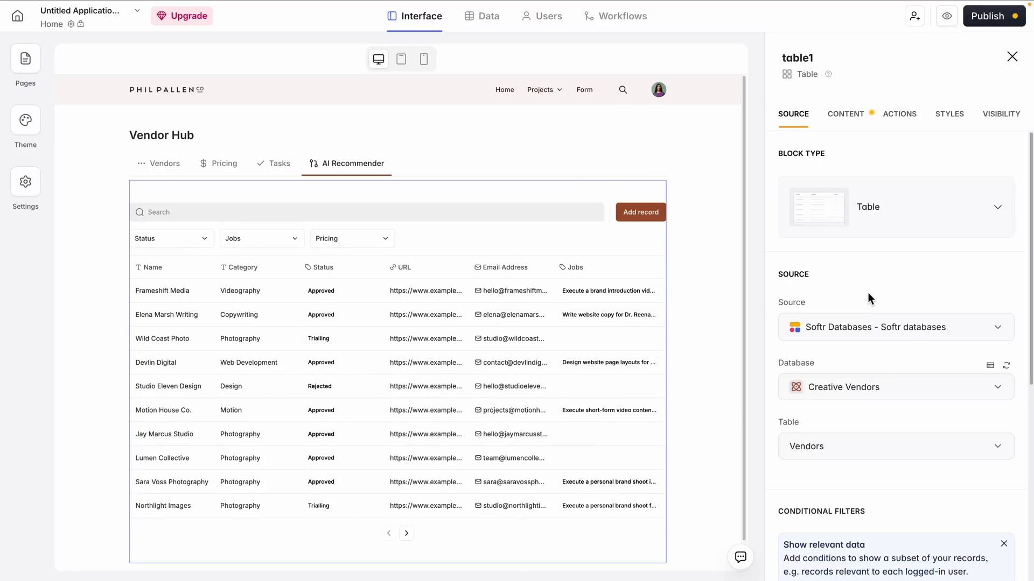
Reorder the table's fields to Name, Email Address, Status, Category, and remove the Jobs and URL fields
scroll(846, 268, down, 5)
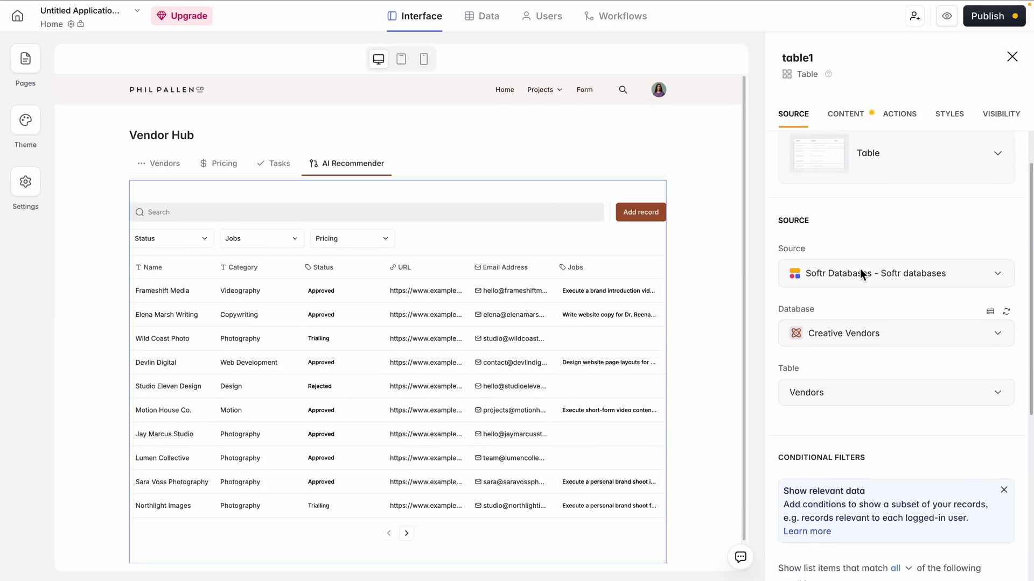
scroll(878, 189, up, 5)
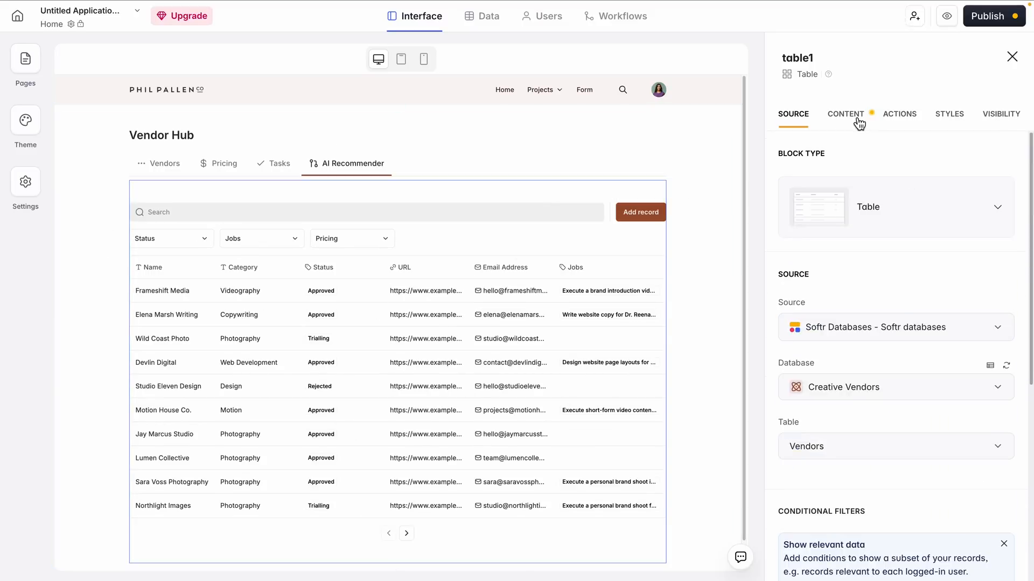
click(845, 113)
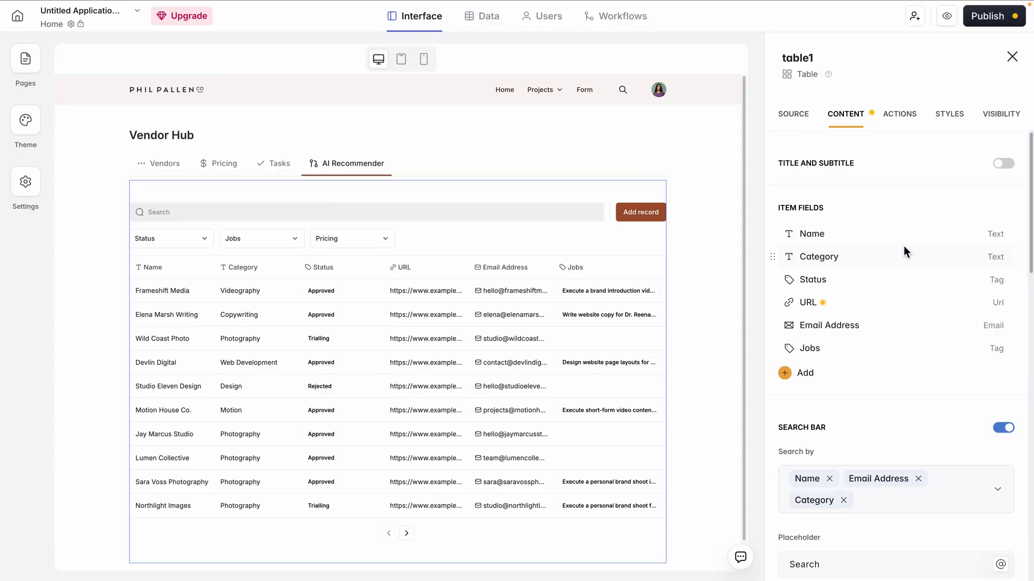
drag(783, 294, 781, 258)
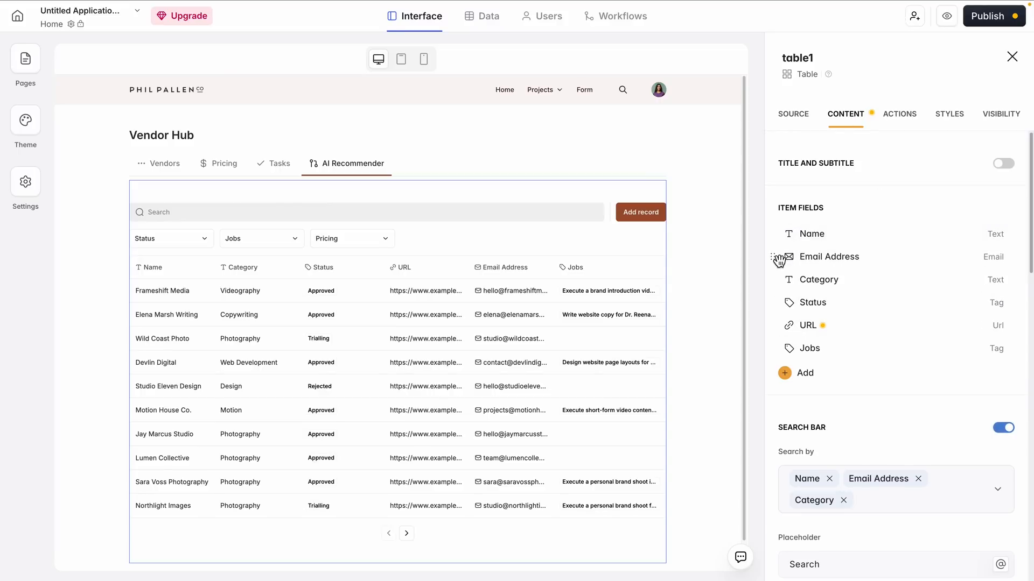
drag(776, 305, 781, 285)
click(964, 349)
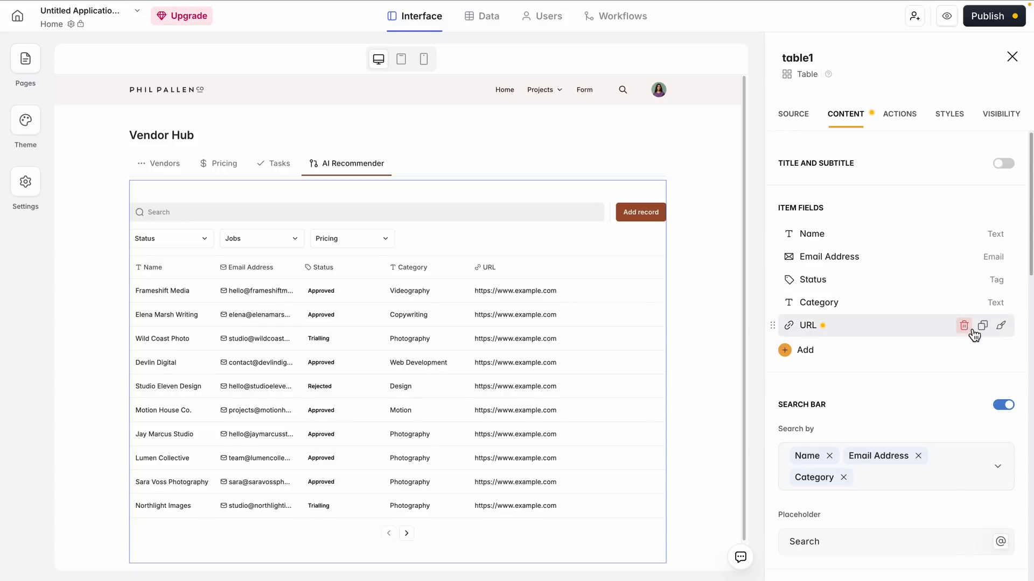
click(963, 327)
Add the Rating and Notes fields to the table and place Rating directly before Category
click(801, 330)
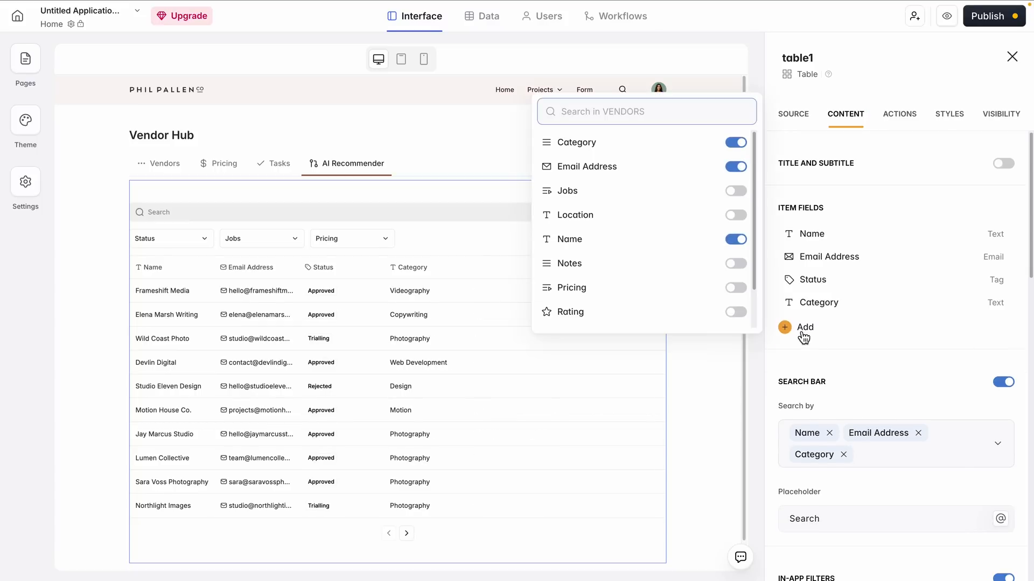
click(742, 316)
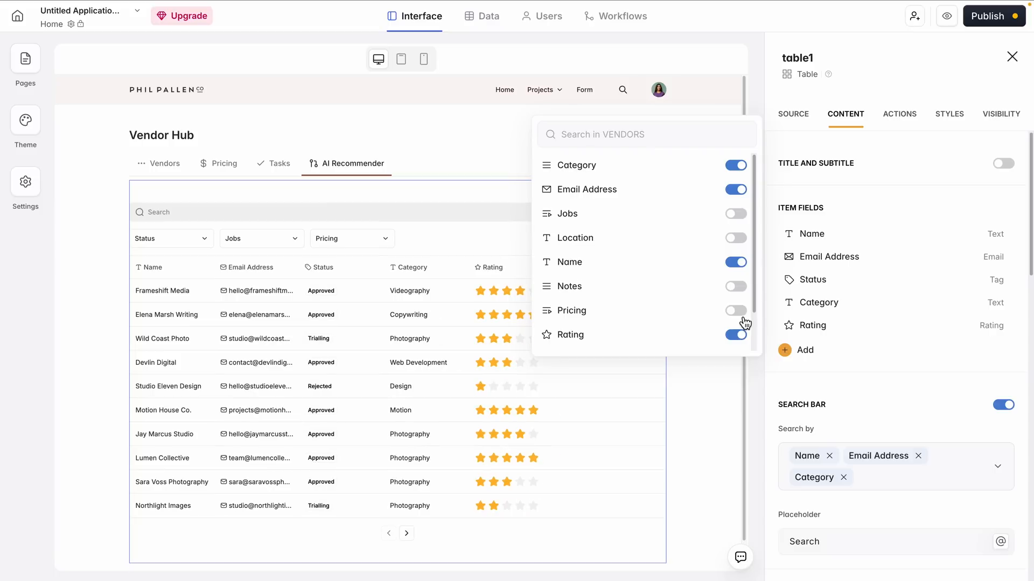
click(736, 286)
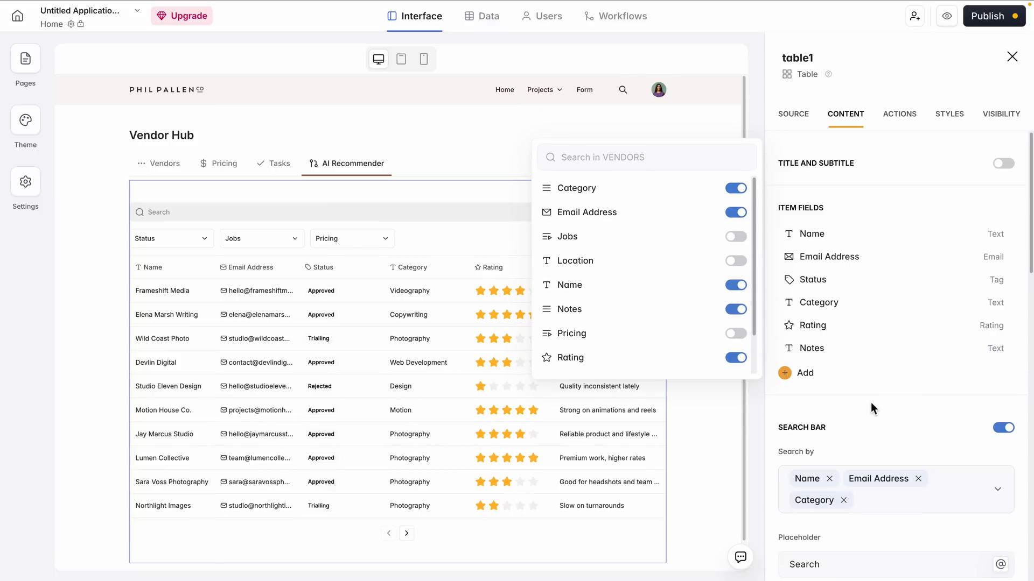
drag(776, 304, 777, 327)
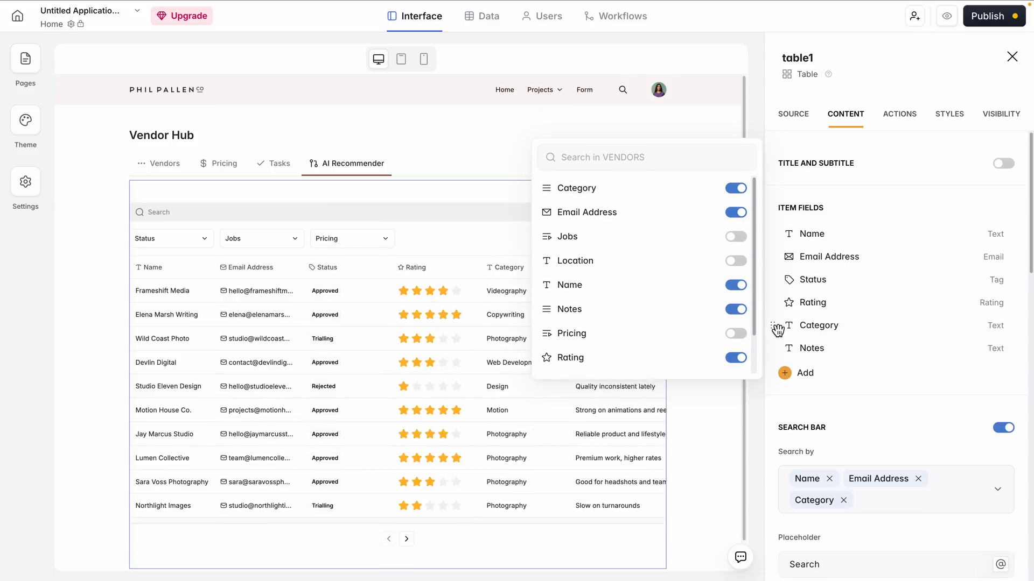
click(926, 431)
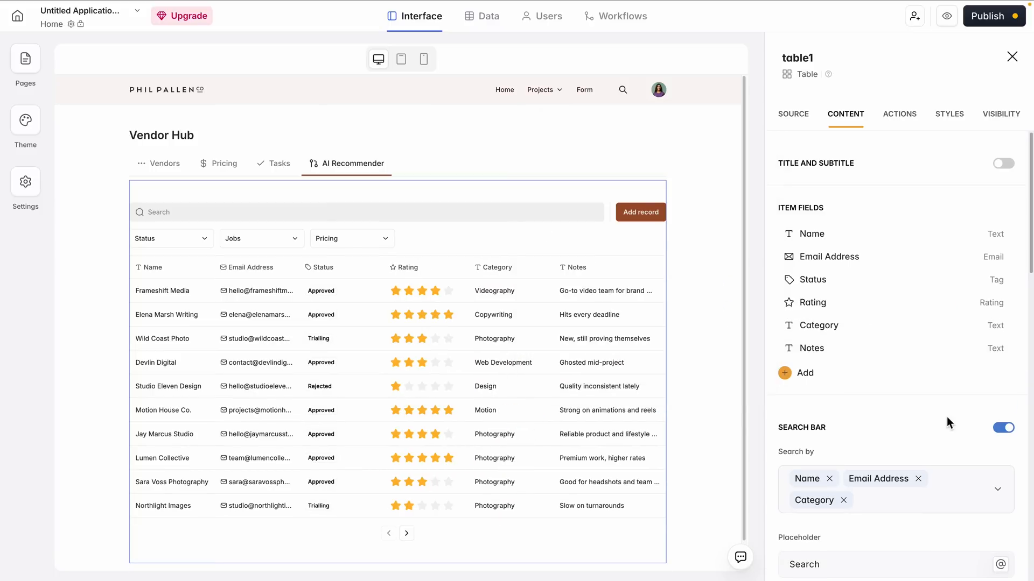
Remove Email Address from the table's searchable fields and add Notes alongside Name and Category
click(918, 479)
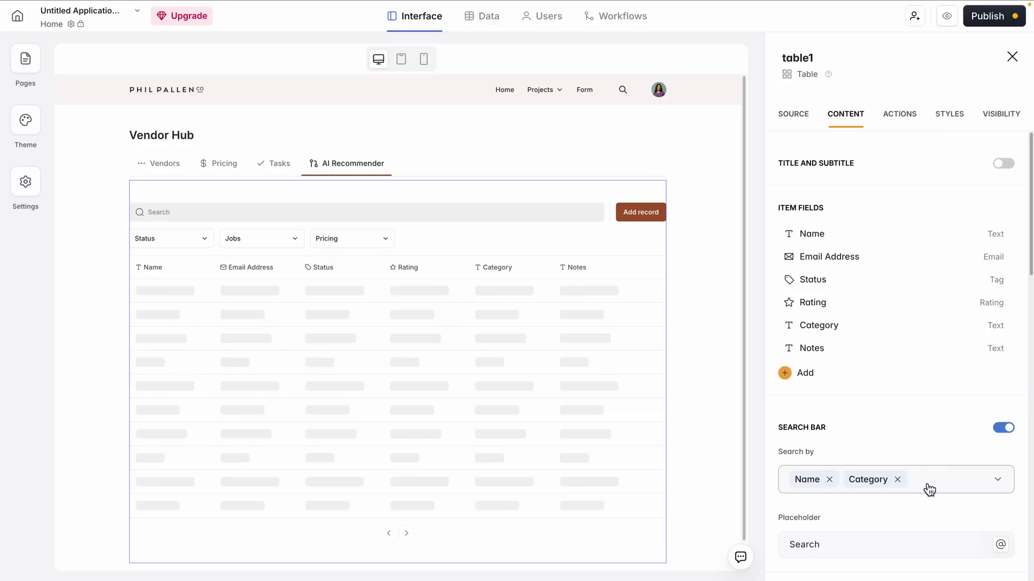
click(934, 488)
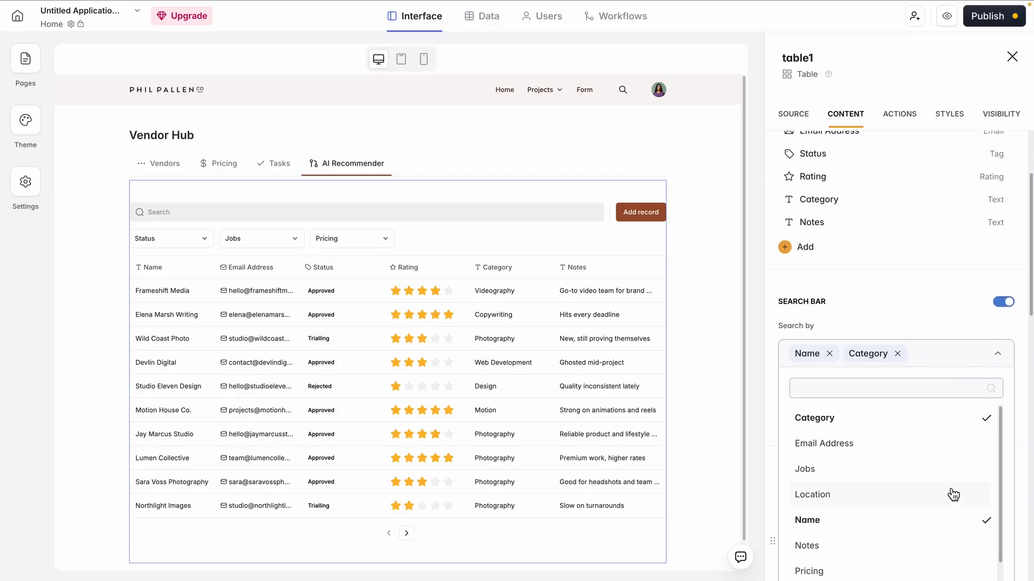
click(872, 512)
click(935, 273)
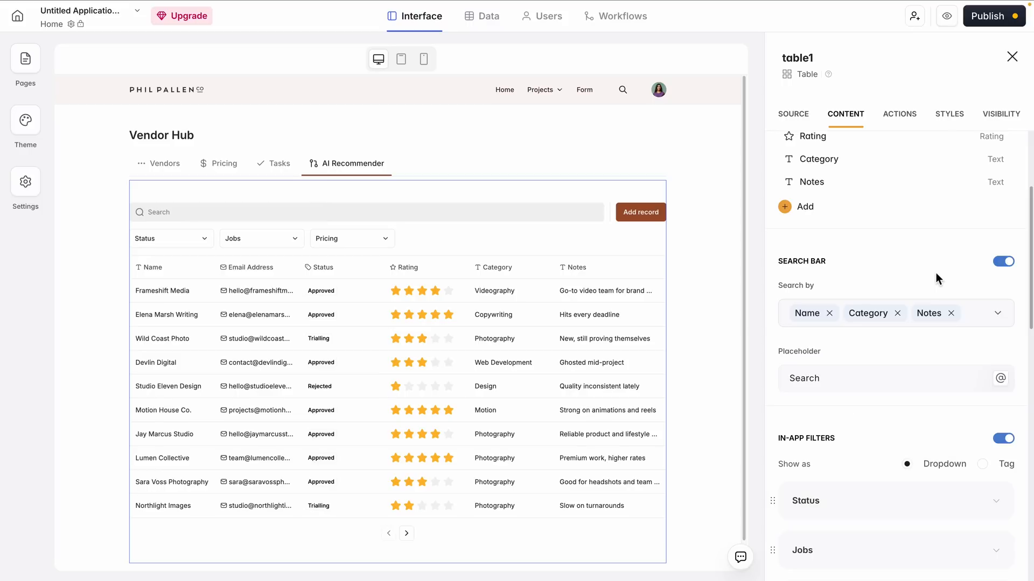
scroll(931, 276, down, 2)
scroll(921, 279, up, 2)
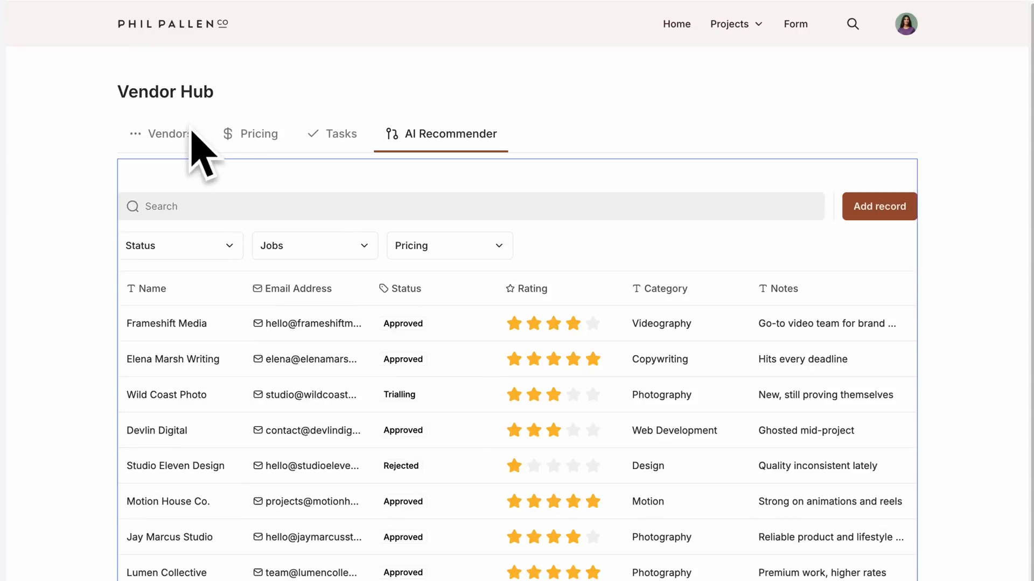
Move the vendor table block out of the AI Recommender tab
click(161, 163)
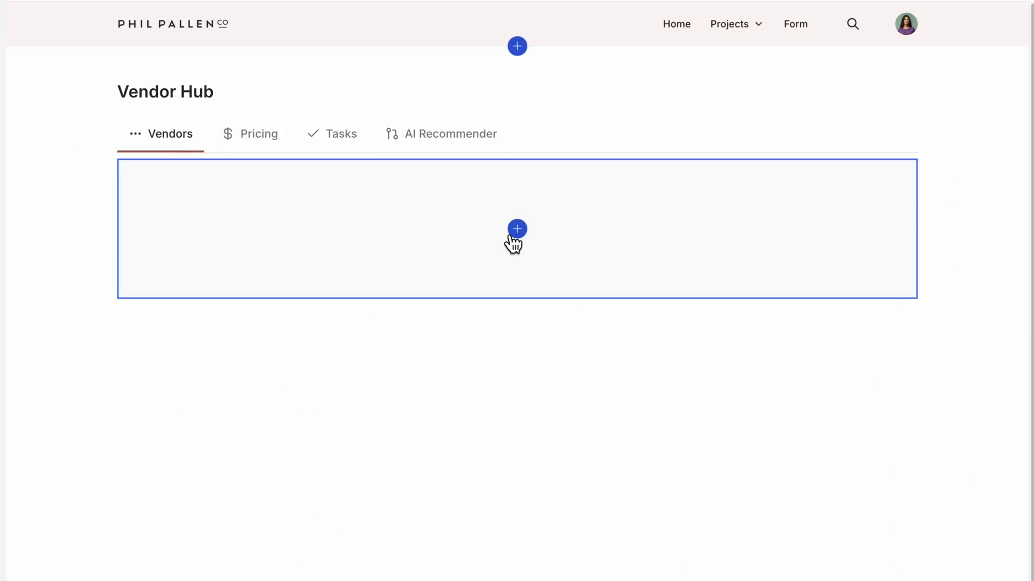
click(447, 141)
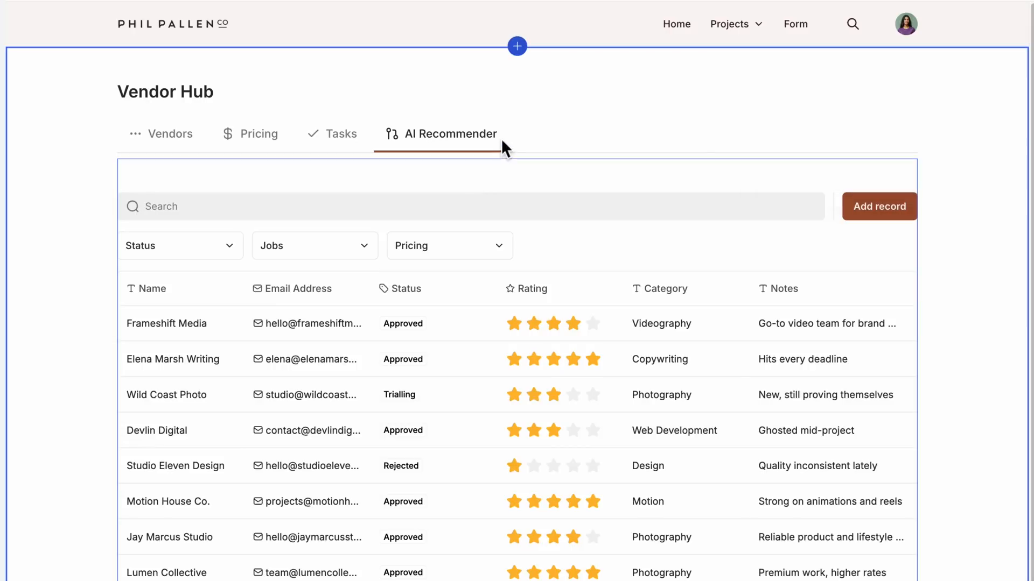
mouse_move(756, 193)
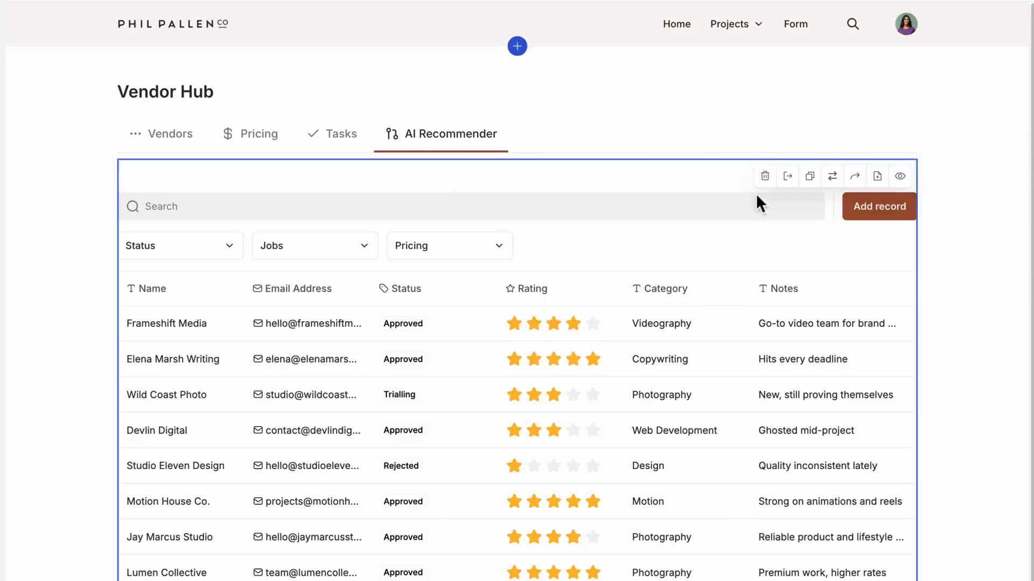
click(797, 183)
Move the vendor table block inside tab-container1, into its Vendors tab
click(187, 141)
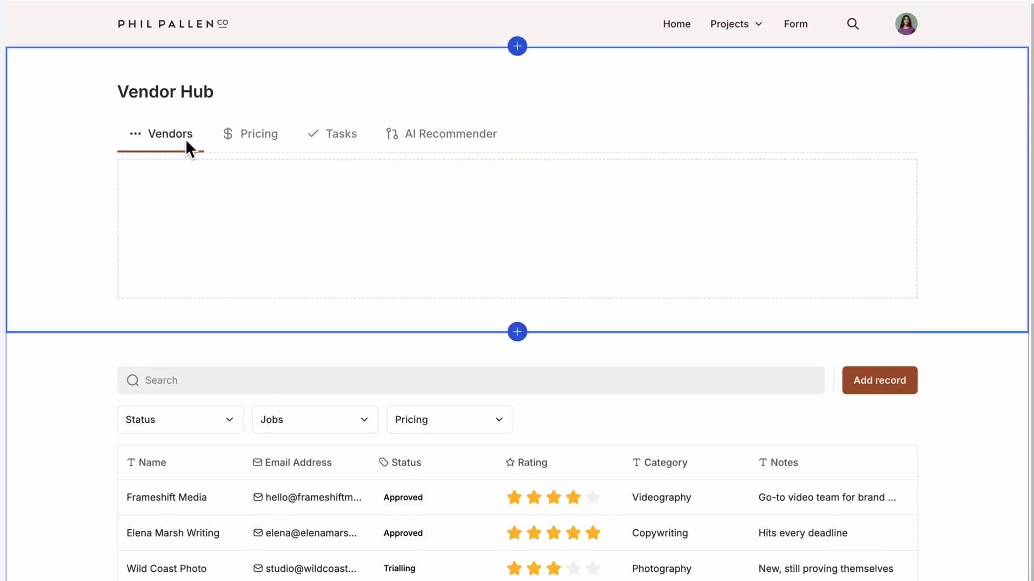
mouse_move(580, 457)
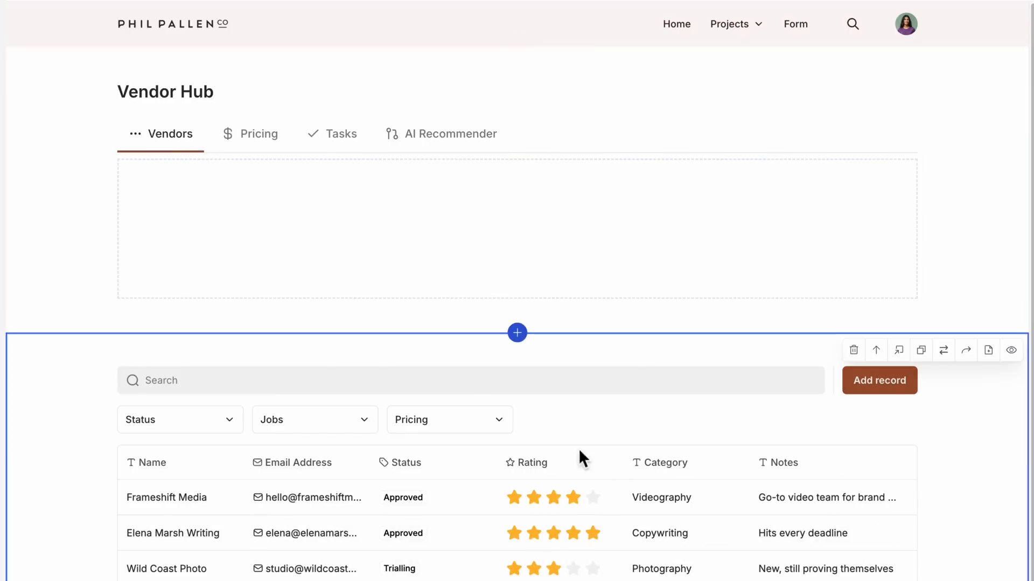
click(911, 357)
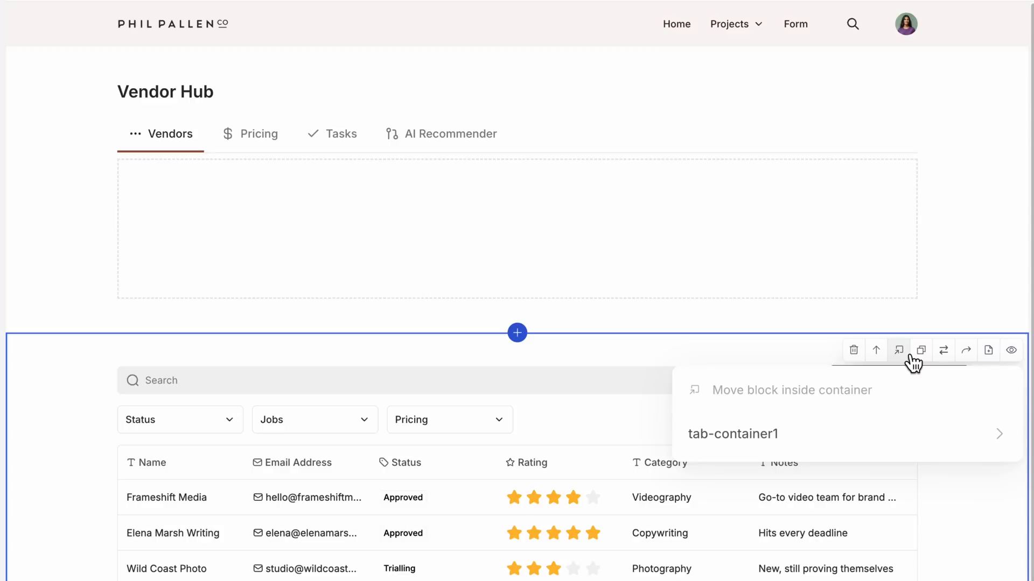
click(769, 439)
click(749, 452)
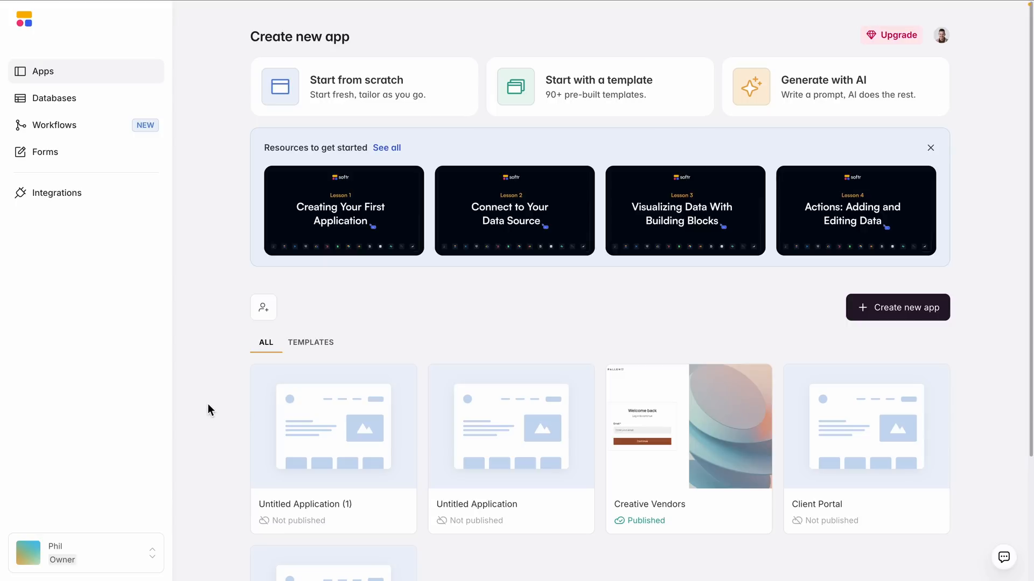
Search the app templates for "vendor" and open the Vendor Portal template as an app
click(655, 95)
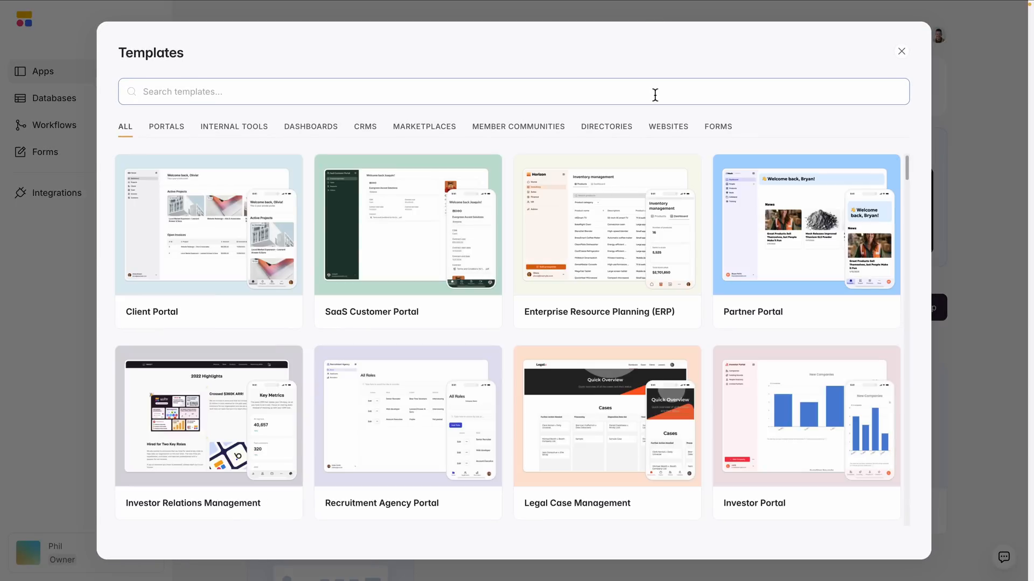
scroll(396, 225, down, 12)
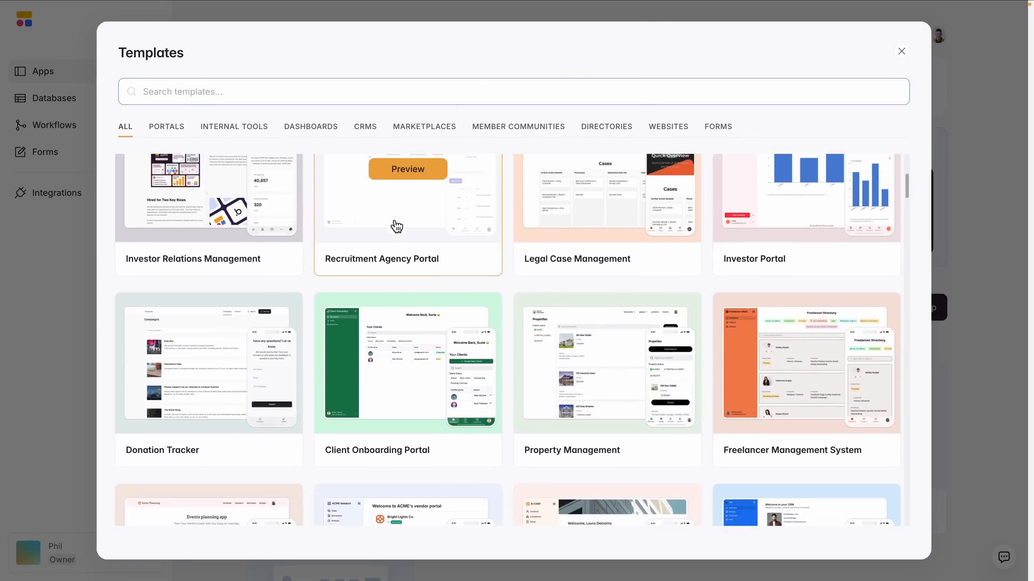
scroll(398, 225, down, 11)
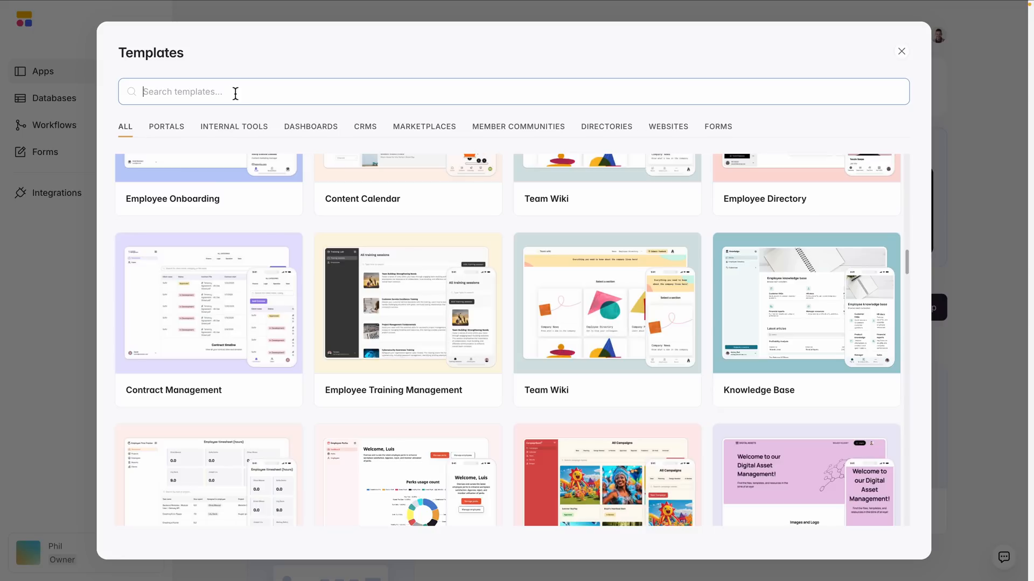
text(vendor)
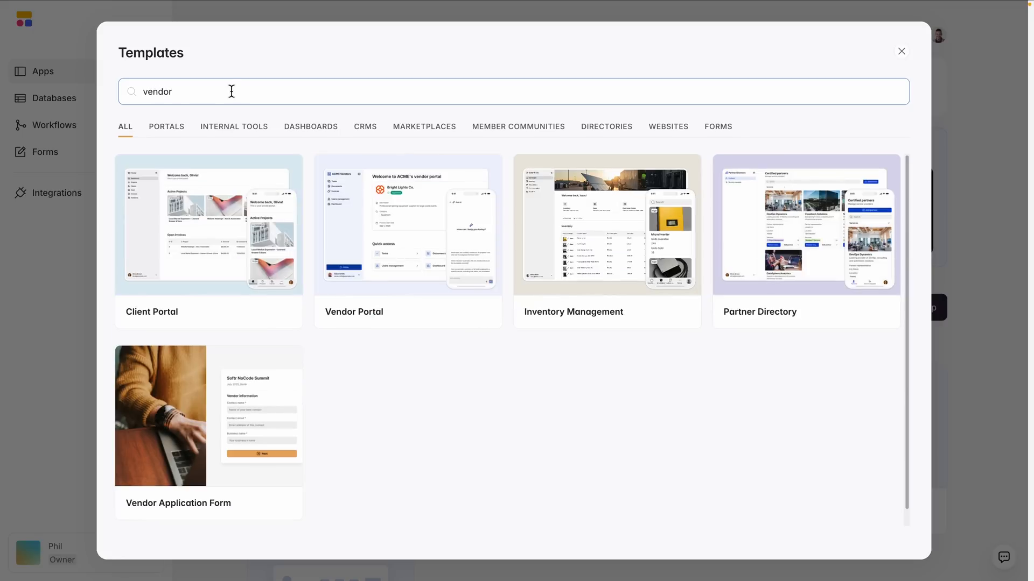
click(397, 289)
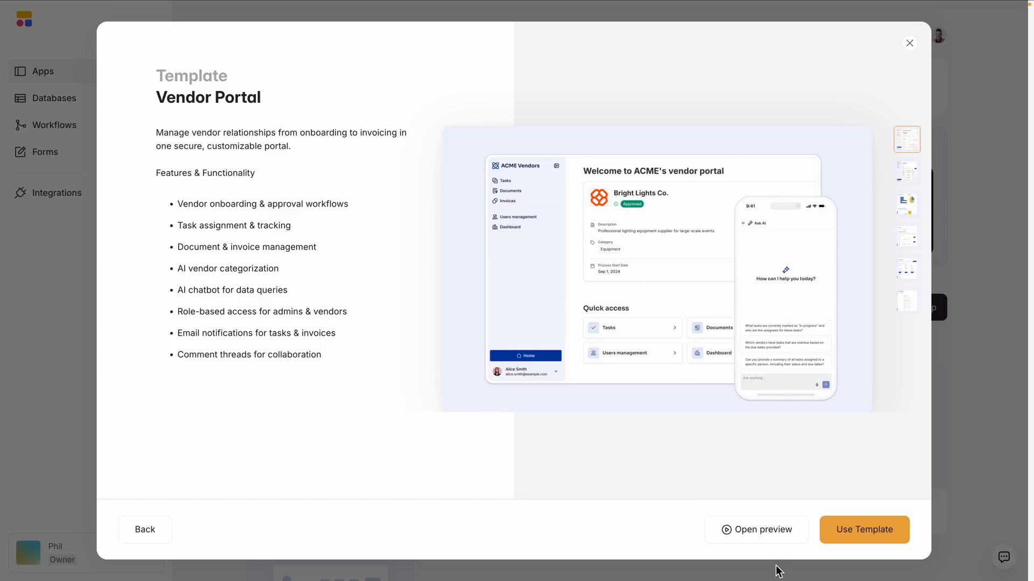
click(775, 536)
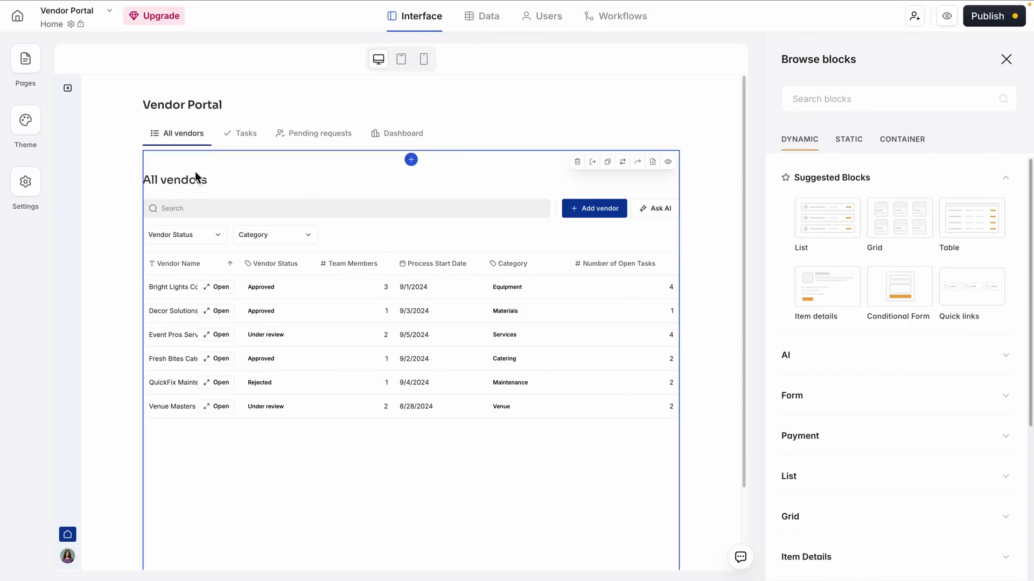
Look through the Tasks, Pending requests and Dashboard tabs of the Vendor Portal home page
click(249, 133)
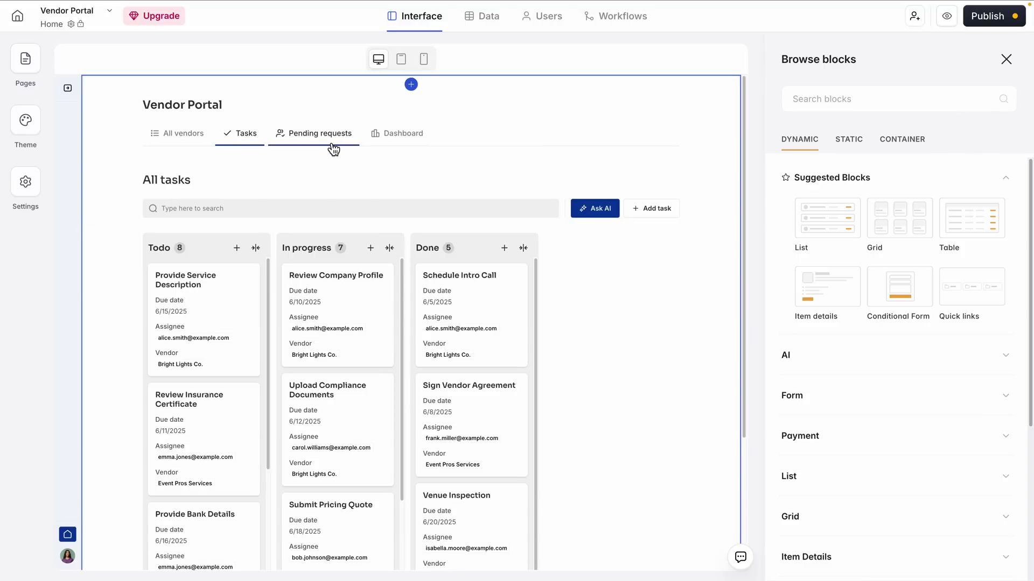
click(350, 145)
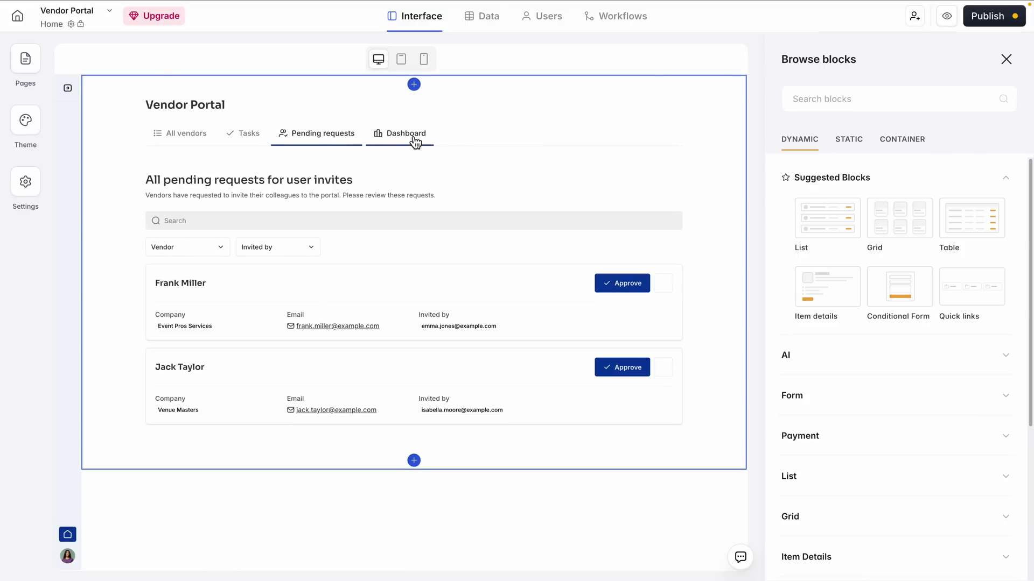
click(414, 139)
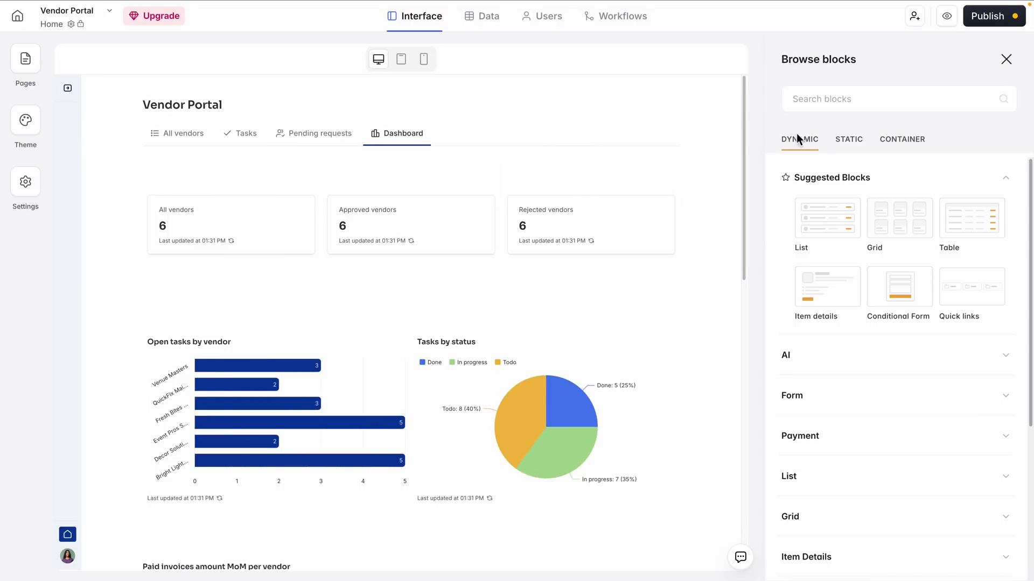
Preview the Vendor Portal app, look over its home page down to My tasks, and return to the editor
click(946, 15)
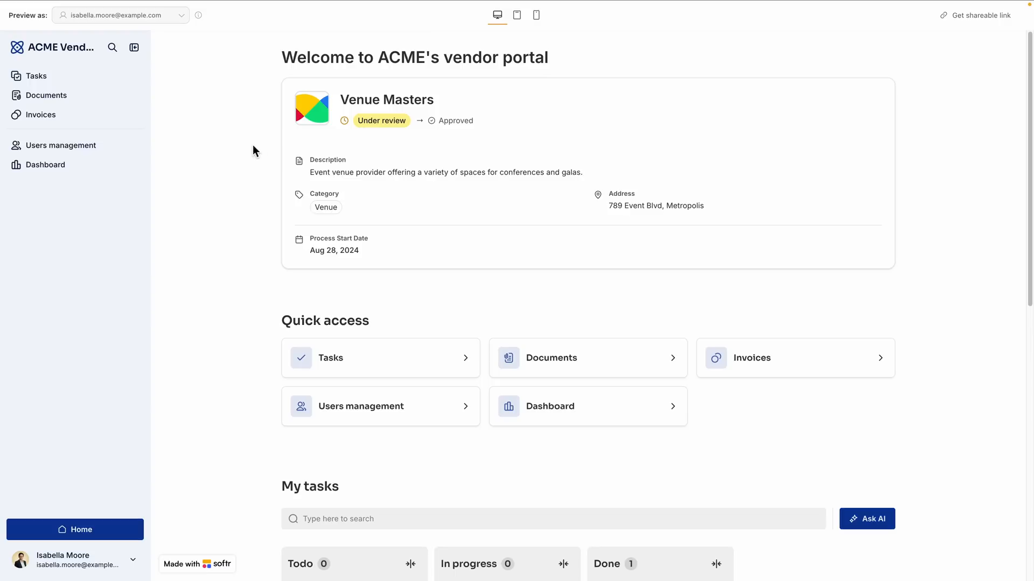
scroll(716, 140, down, 10)
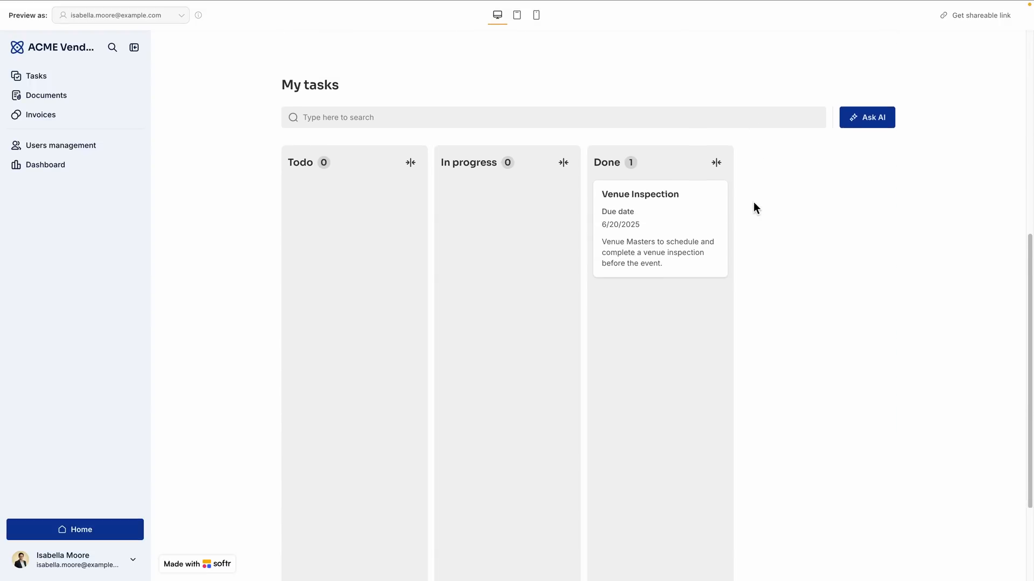
scroll(752, 201, up, 10)
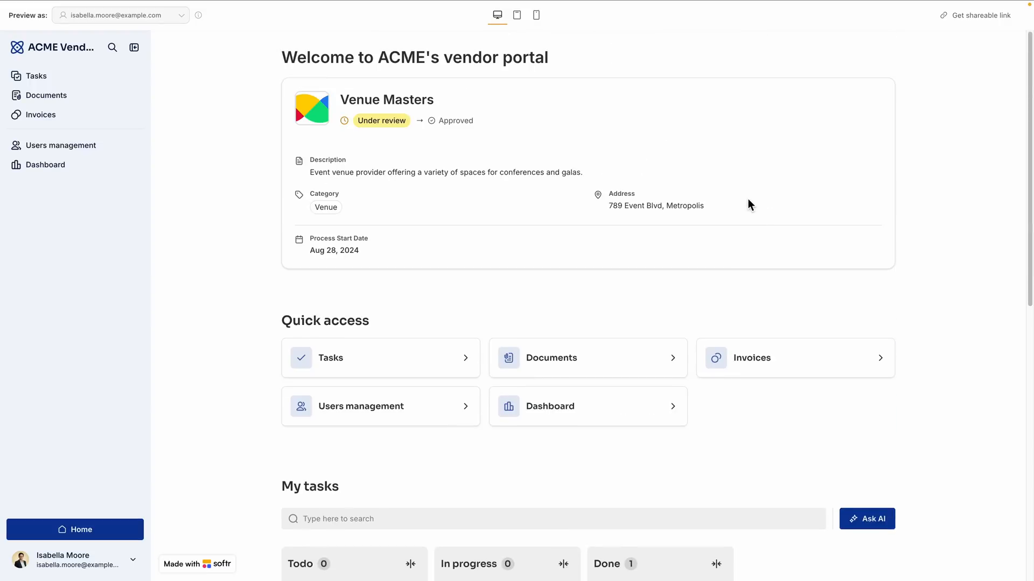
key(Escape)
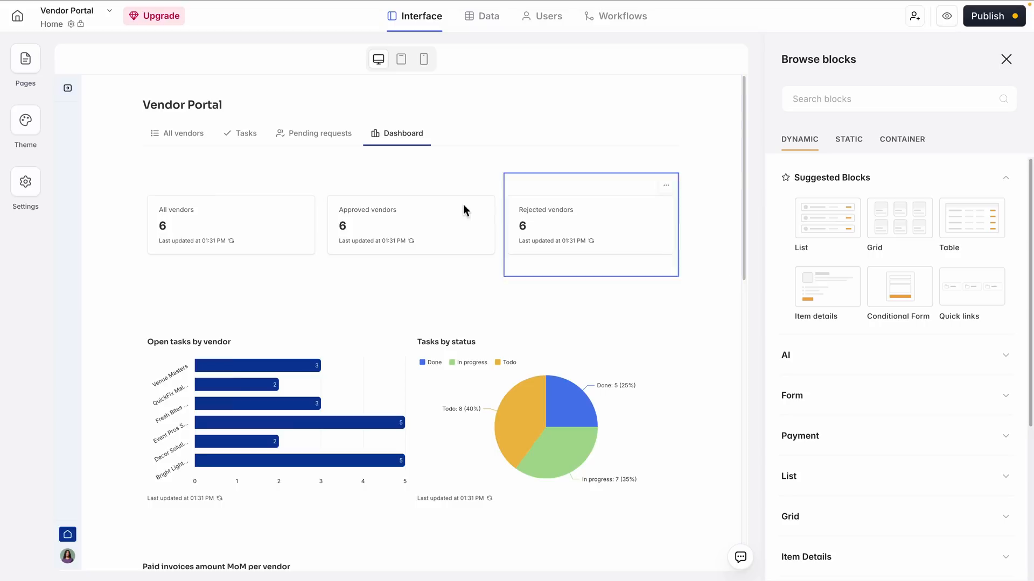
Examine the source and content settings of the All tasks kanban board in the Tasks tab
click(232, 134)
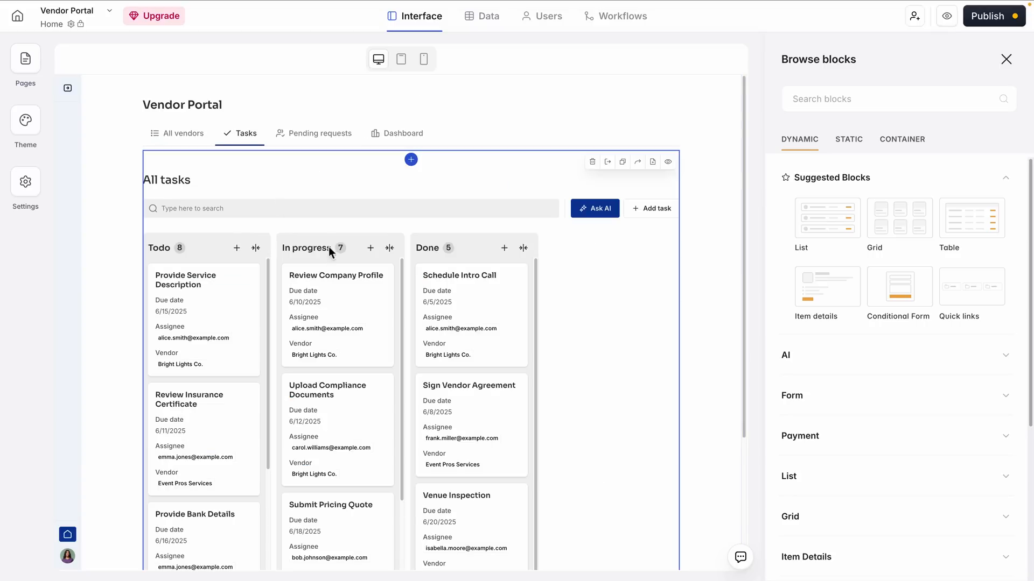
click(305, 250)
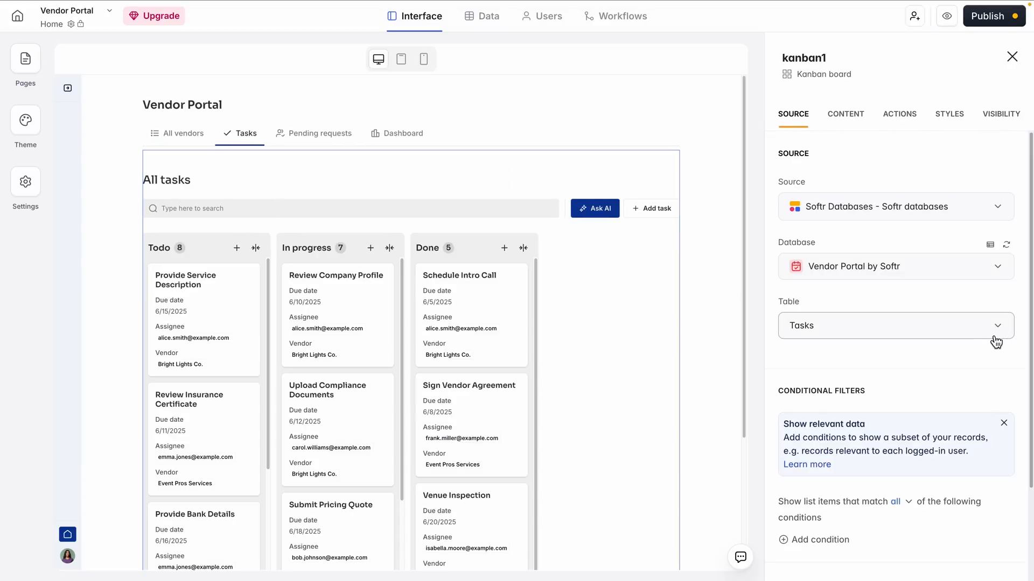
scroll(983, 335, down, 2)
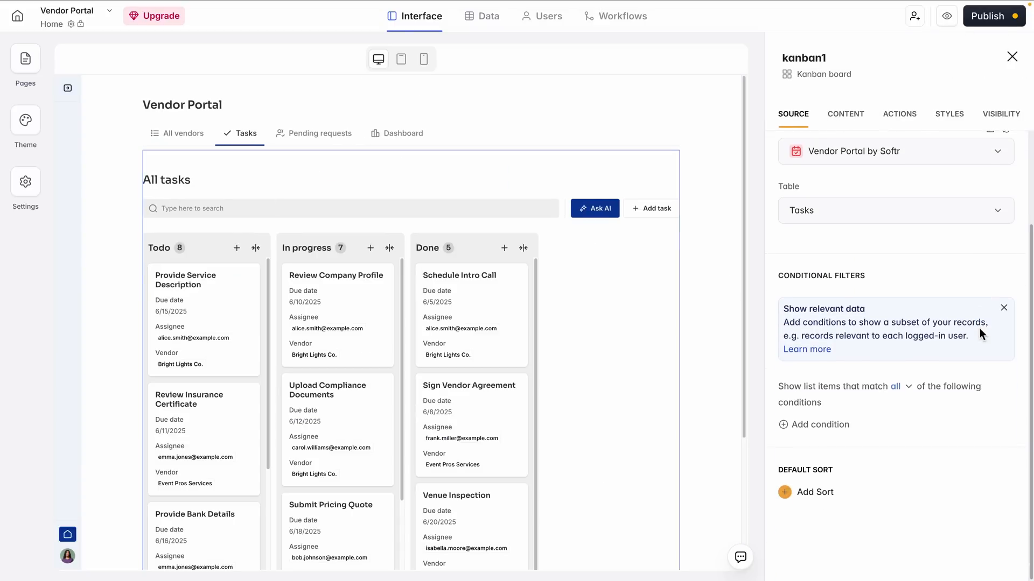
click(844, 120)
scroll(898, 287, down, 6)
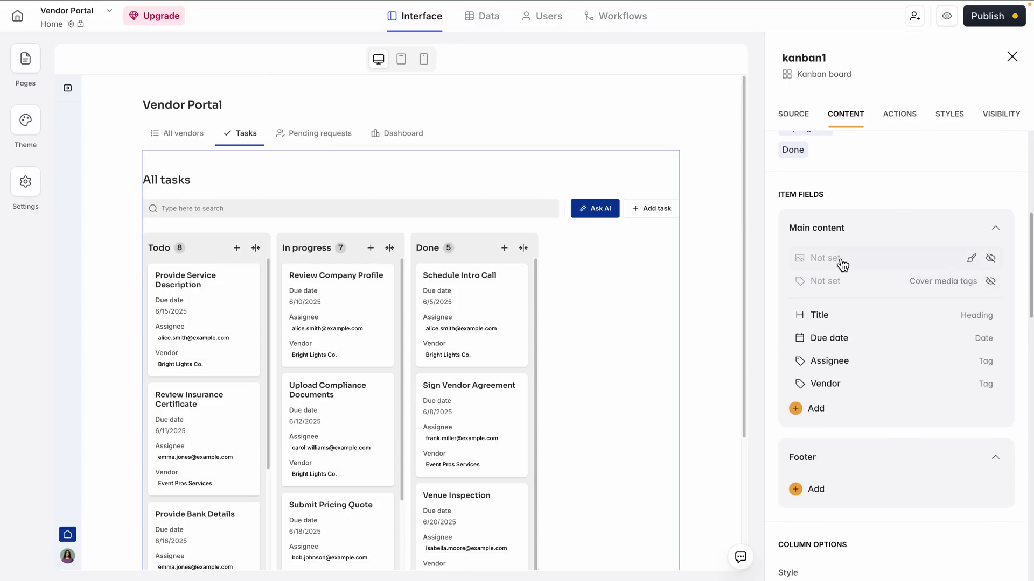
scroll(844, 303, down, 2)
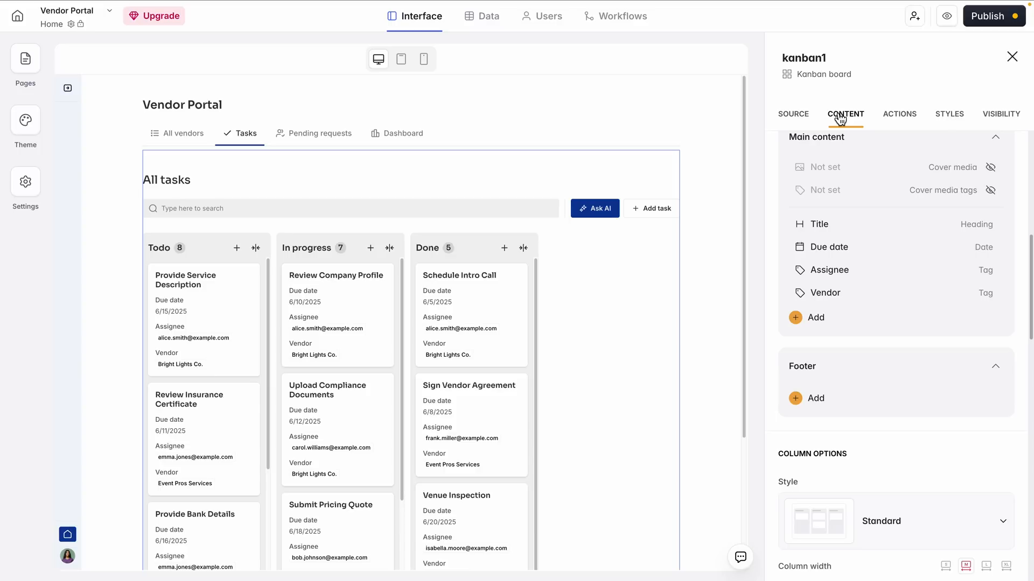
scroll(870, 168, up, 5)
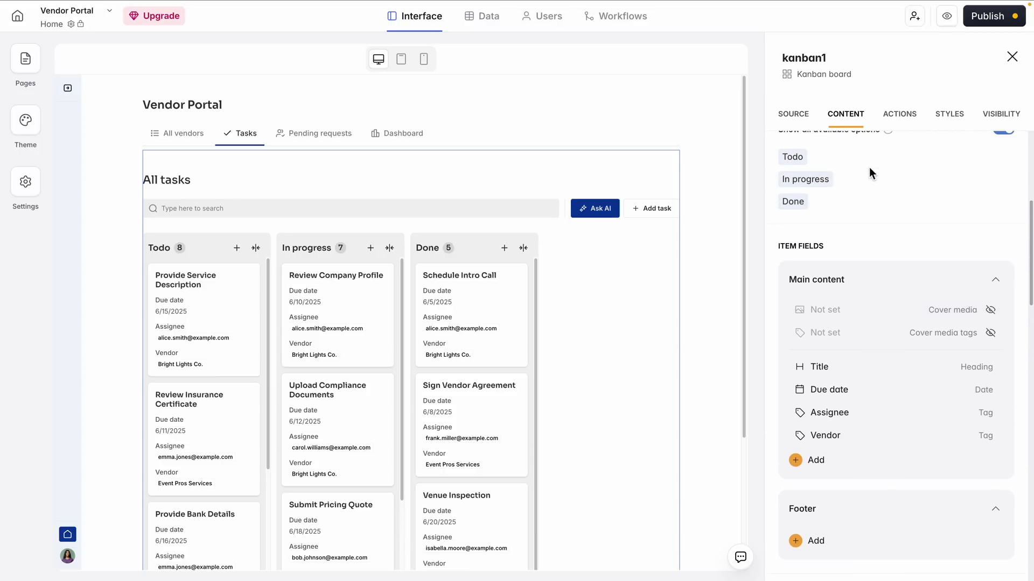
scroll(869, 169, up, 3)
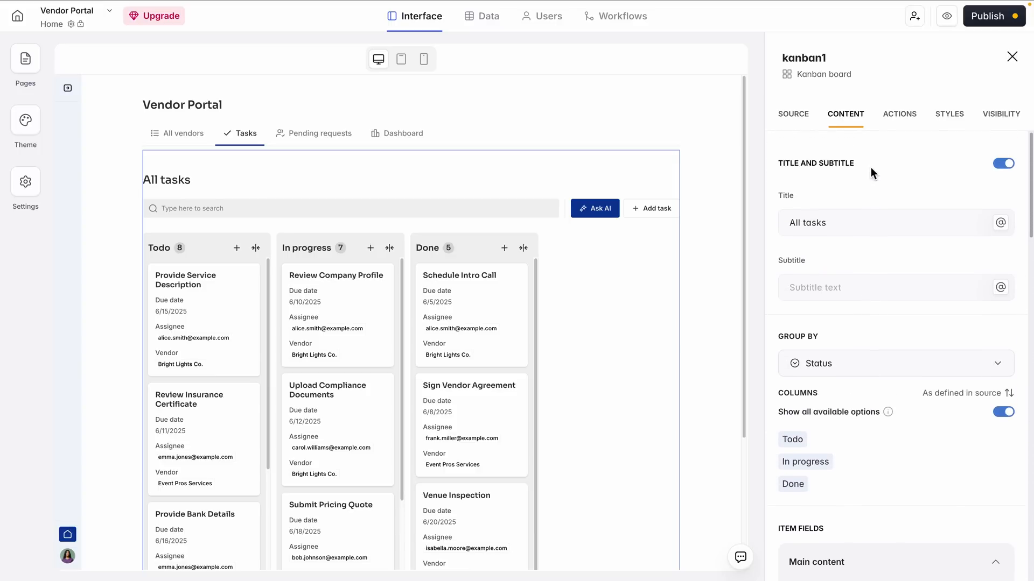
Review the vendor table in the All vendors tab of the Vendor Portal page
click(175, 134)
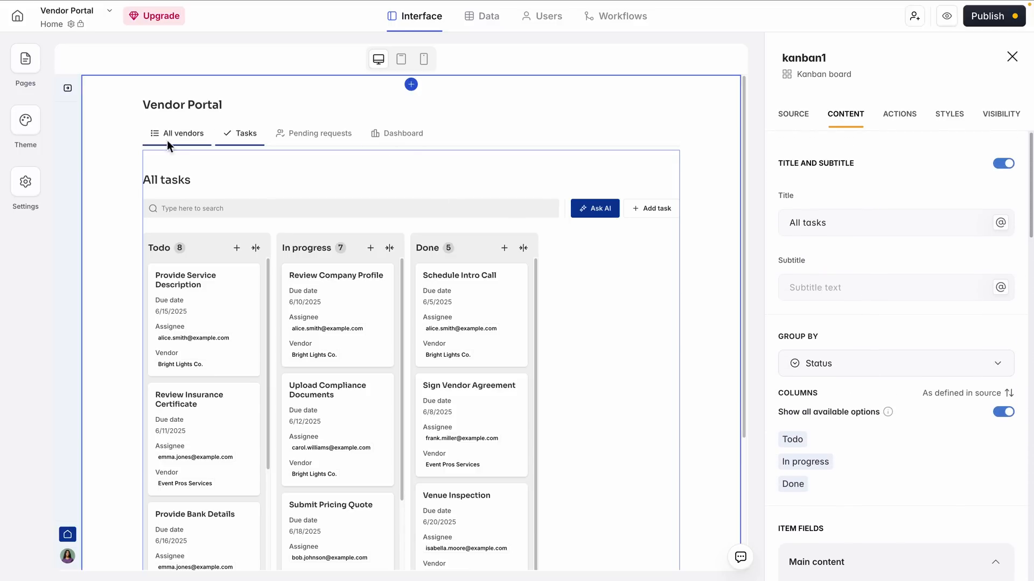
scroll(603, 249, down, 1)
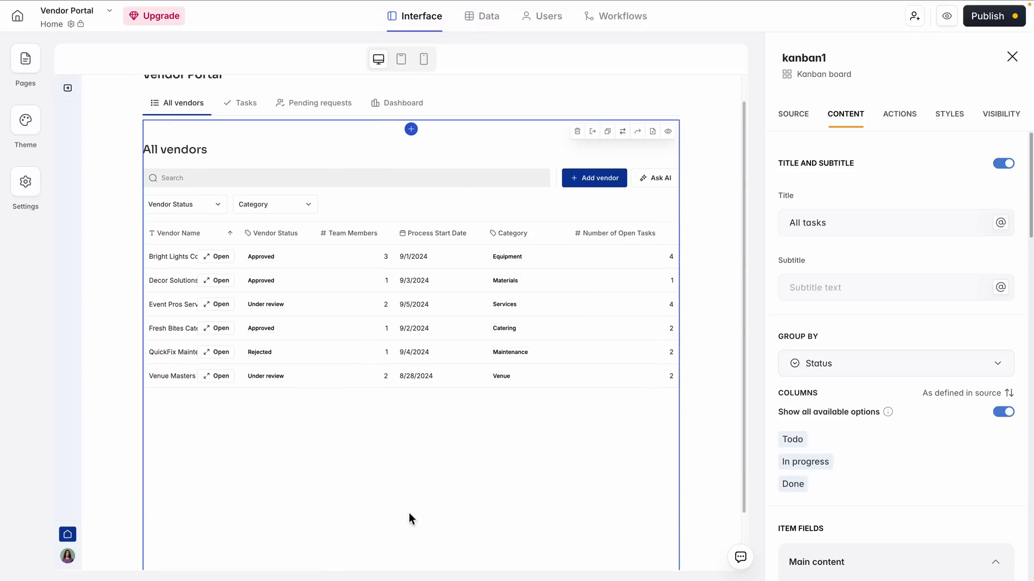
scroll(285, 349, down, 1)
scroll(287, 345, up, 3)
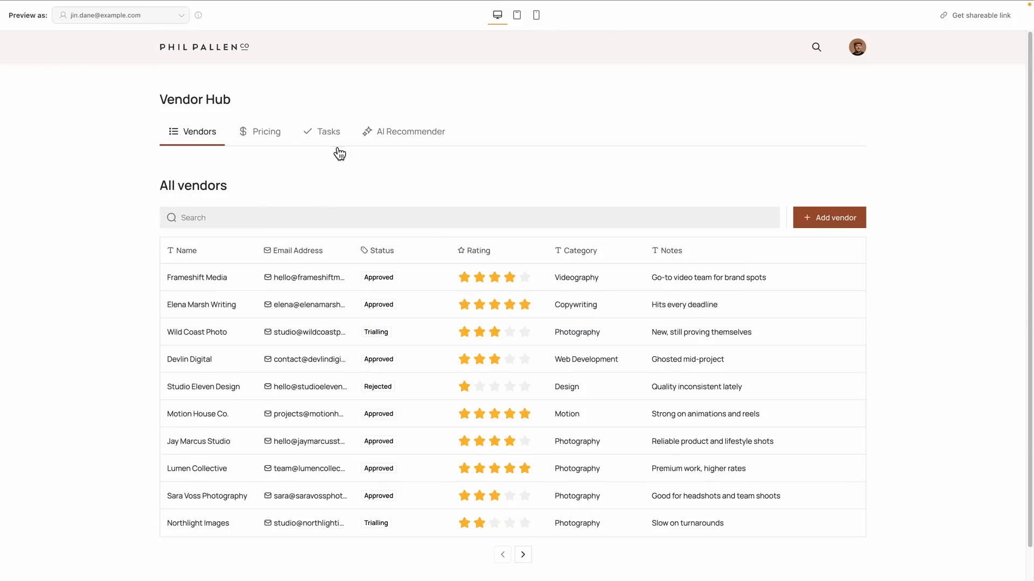
Examine the task cards in the Not started, In progress and Complete columns of the Vendor Hub's Tasks tab
click(338, 150)
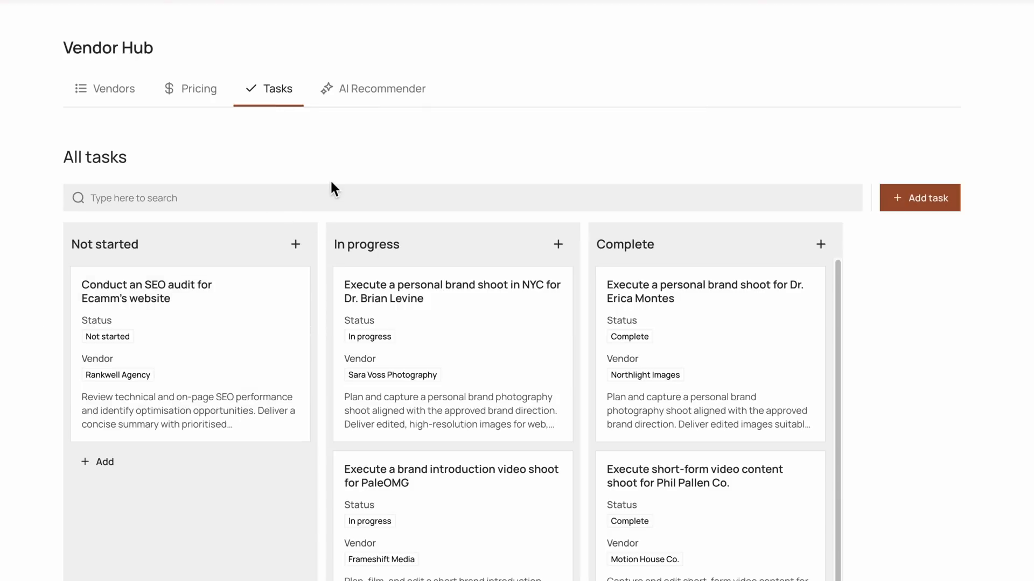
scroll(243, 263, down, 2)
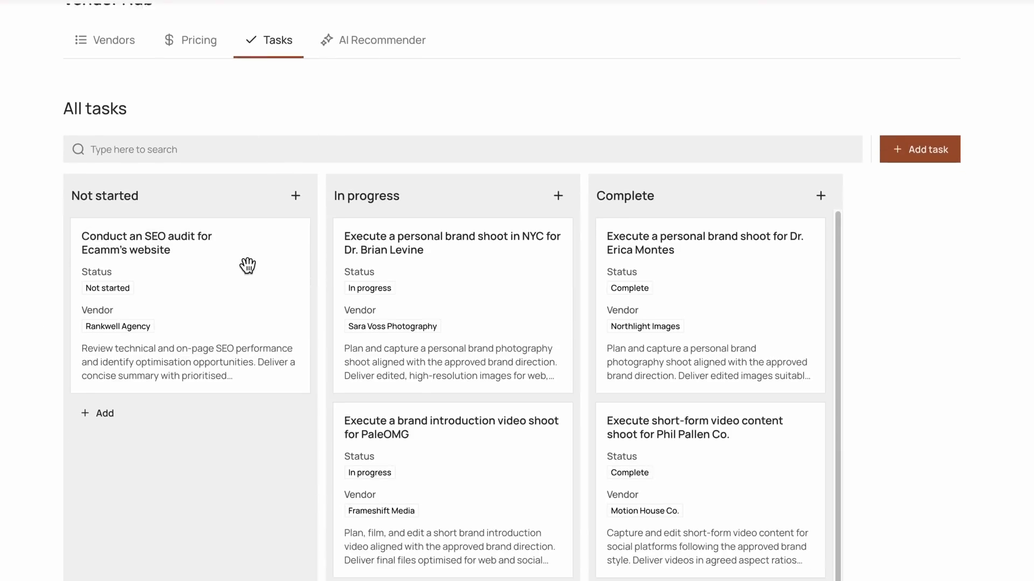
scroll(259, 298, up, 2)
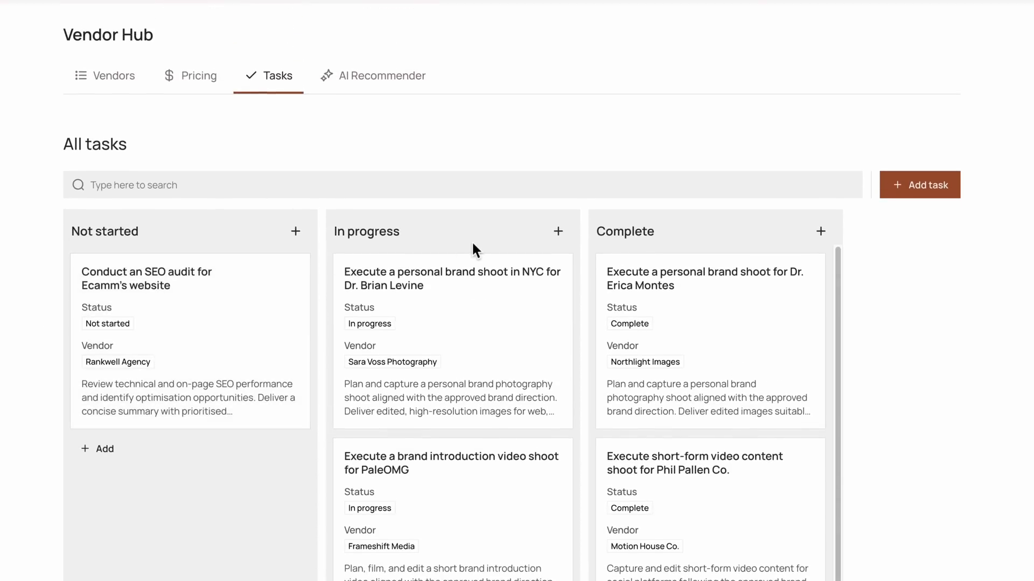
scroll(474, 242, down, 3)
scroll(474, 474, down, 3)
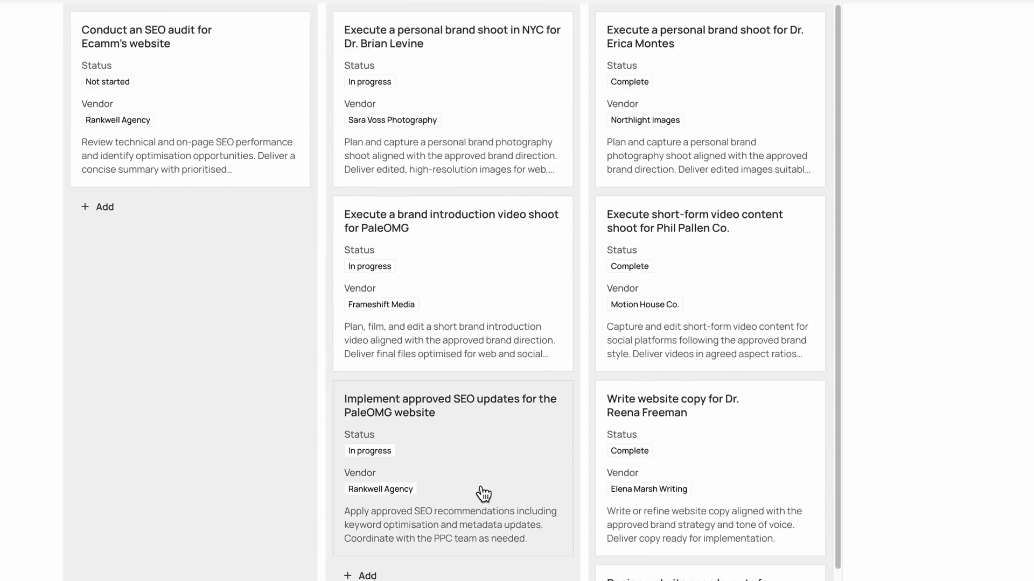
scroll(484, 491, down, 1)
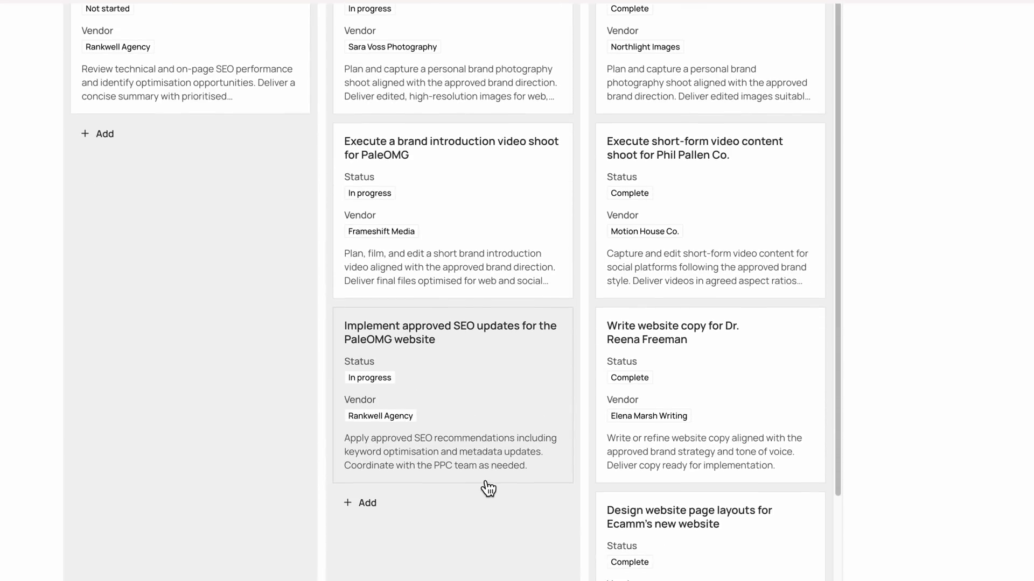
scroll(457, 542, up, 5)
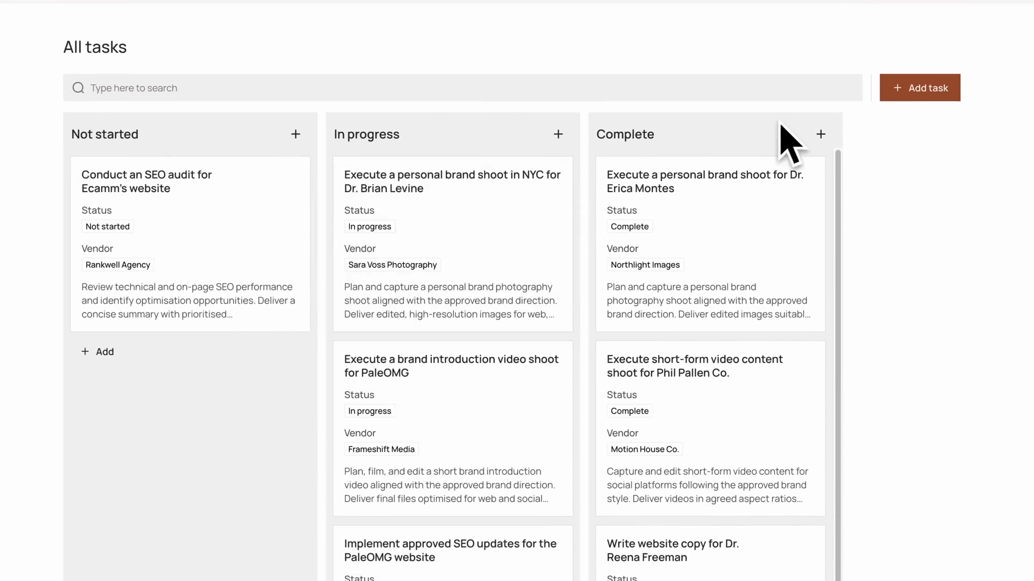
scroll(738, 241, down, 2)
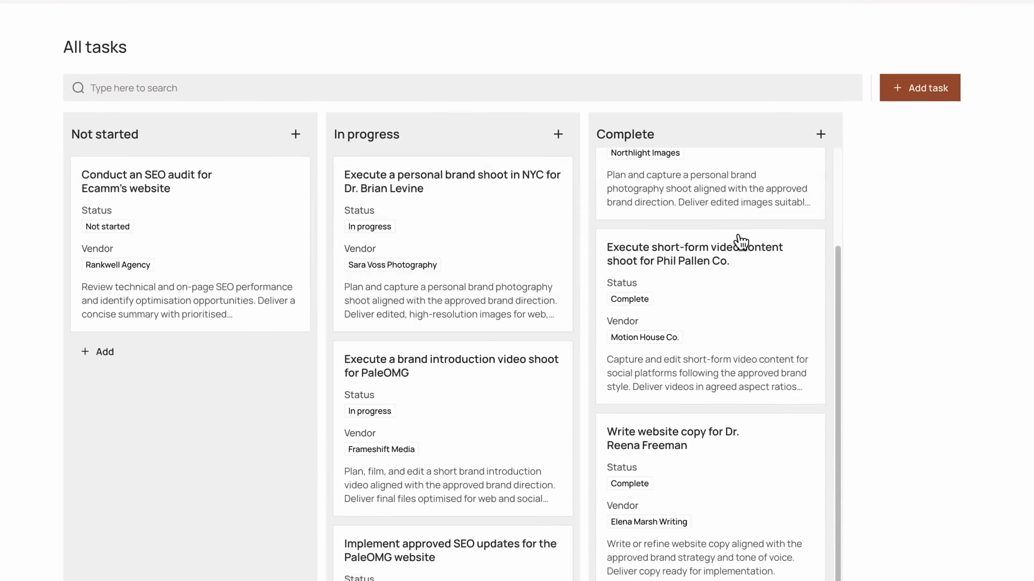
scroll(738, 322, down, 4)
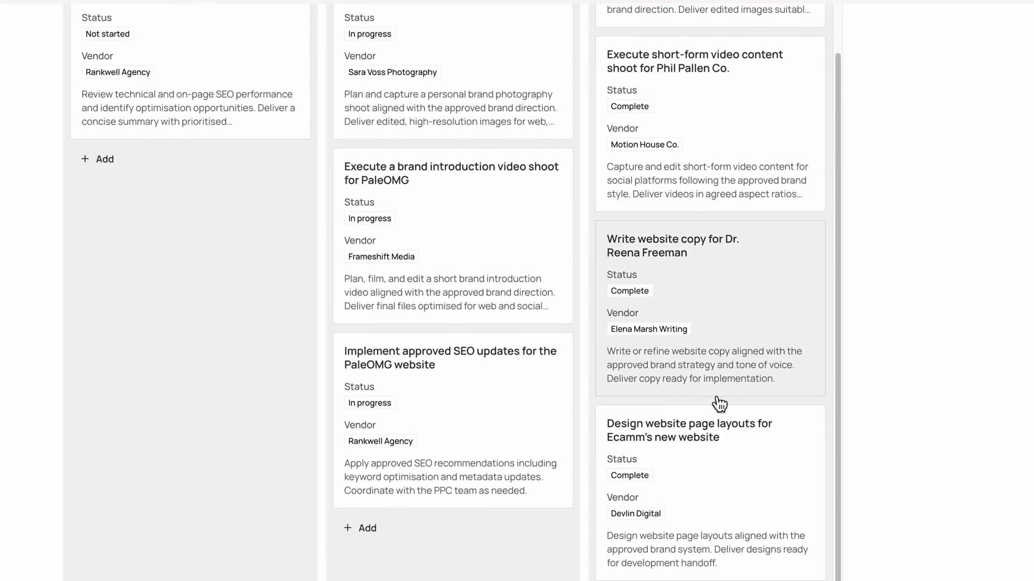
scroll(723, 434, up, 10)
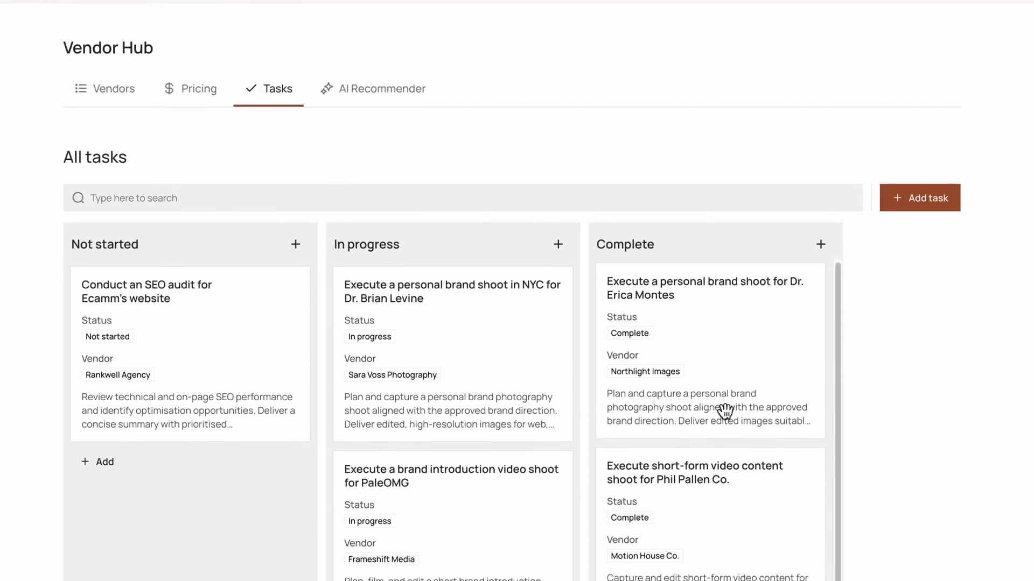
scroll(724, 414, down, 2)
scroll(485, 143, down, 2)
View the Add new task form and its Status field, and close the form without adding a task
click(883, 105)
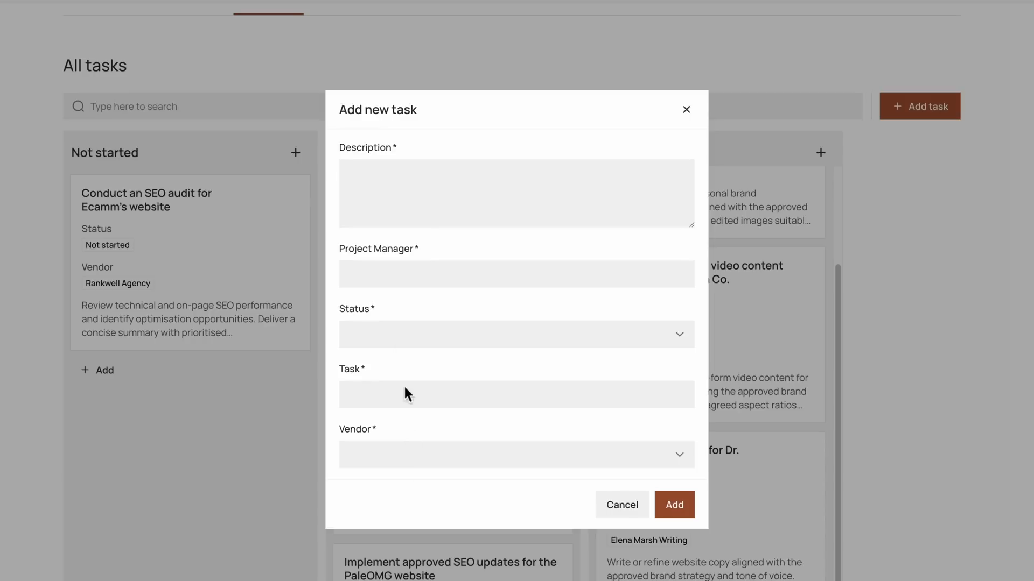
click(401, 334)
click(461, 304)
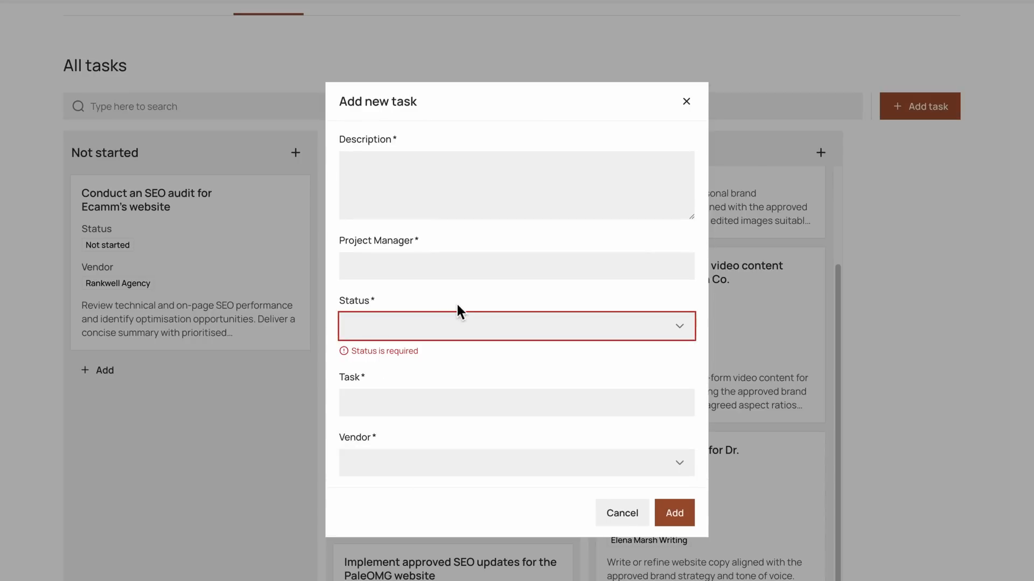
click(686, 101)
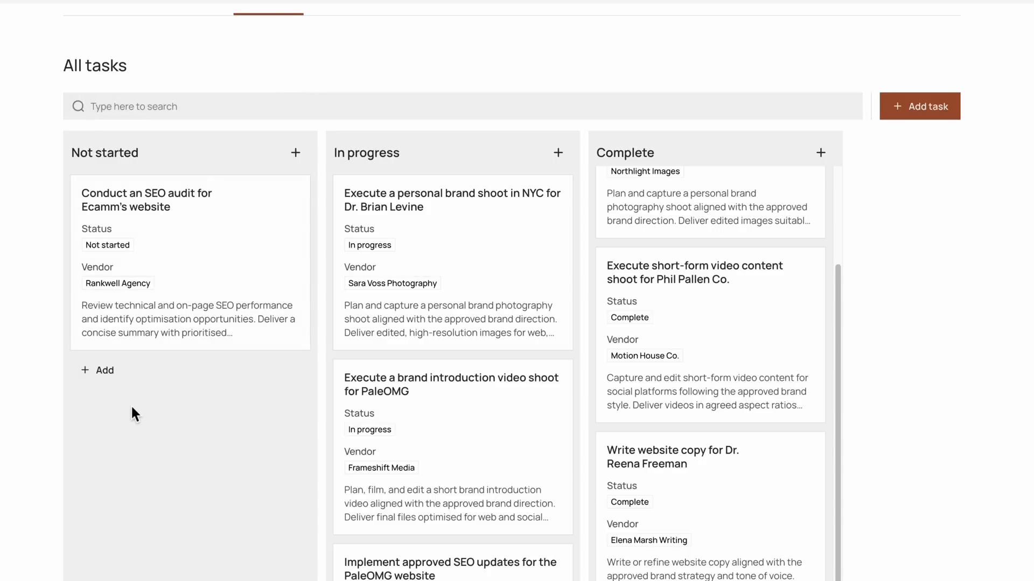
Review the vendor pricing cards in the Pricing tab of the Vendor Hub
scroll(161, 431, up, 2)
click(195, 86)
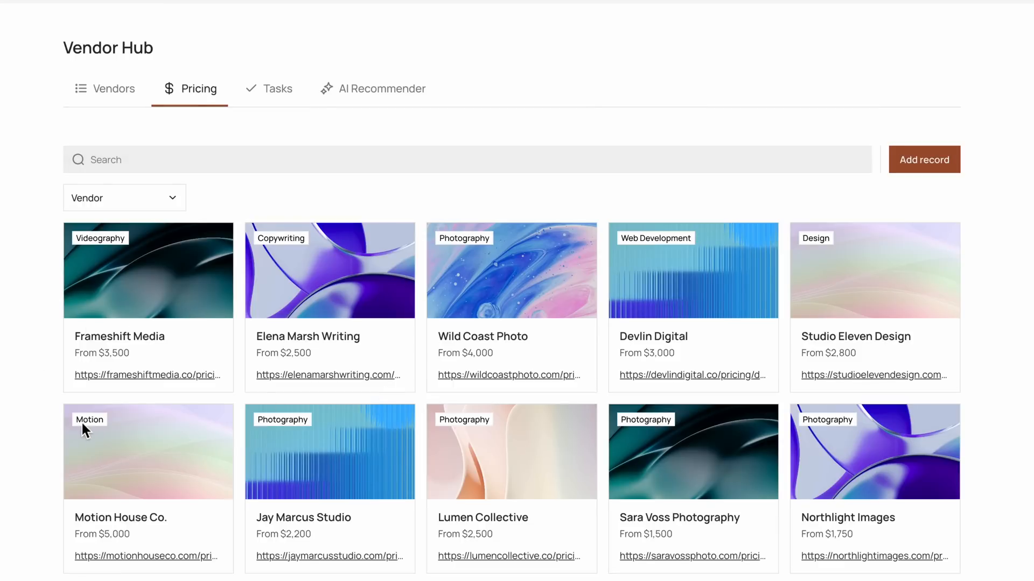
scroll(92, 421, down, 2)
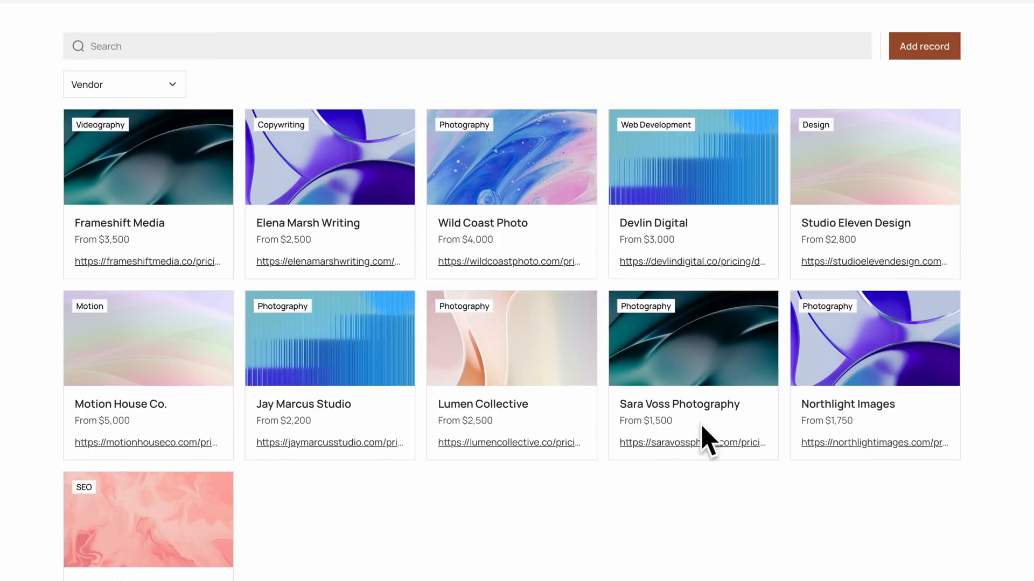
drag(661, 422, 622, 424)
click(617, 528)
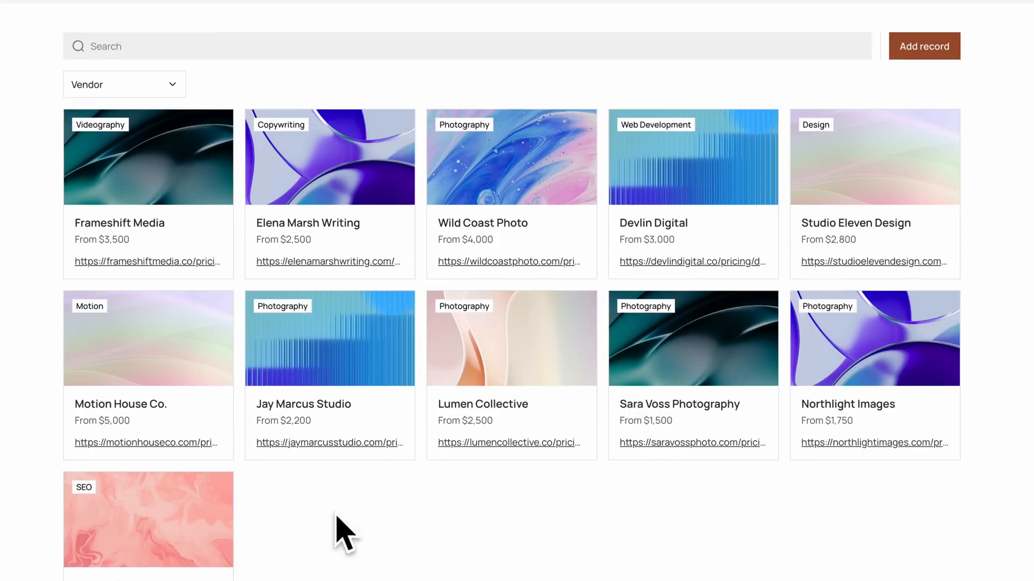
scroll(335, 516, down, 1)
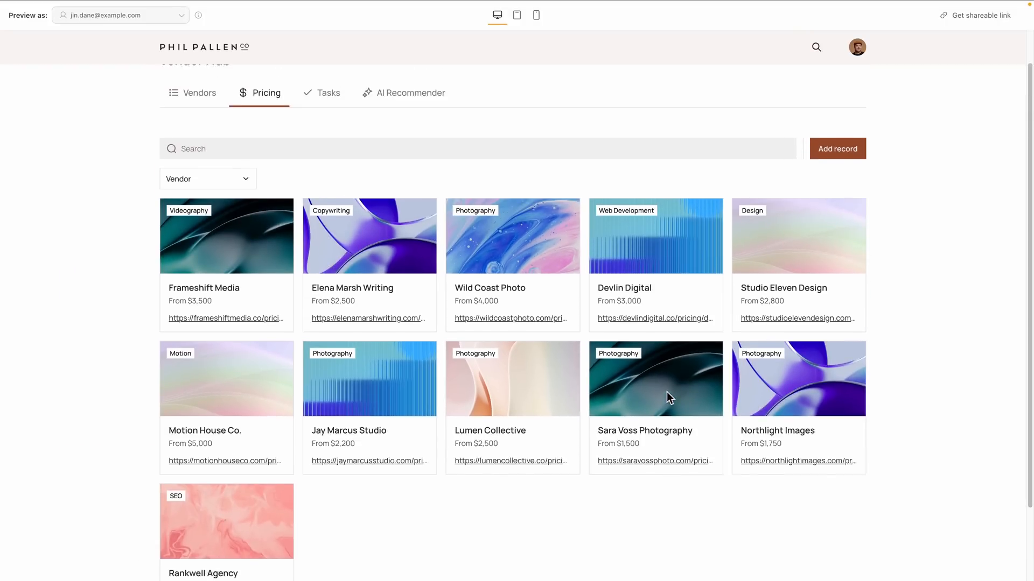
scroll(707, 308, up, 1)
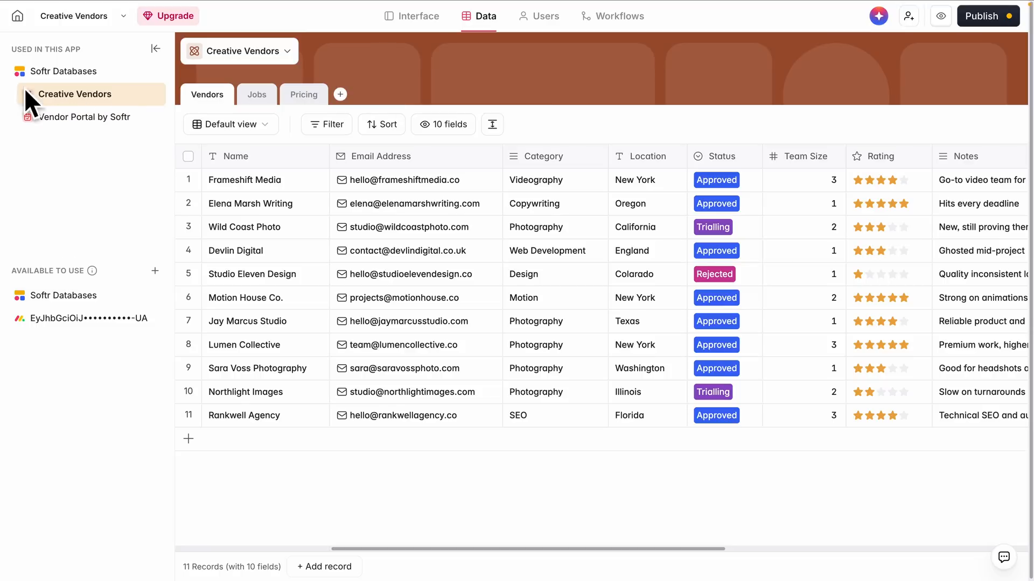
Examine the Jobs, Pricing and Vendors tables of the Creative Vendors database
click(257, 103)
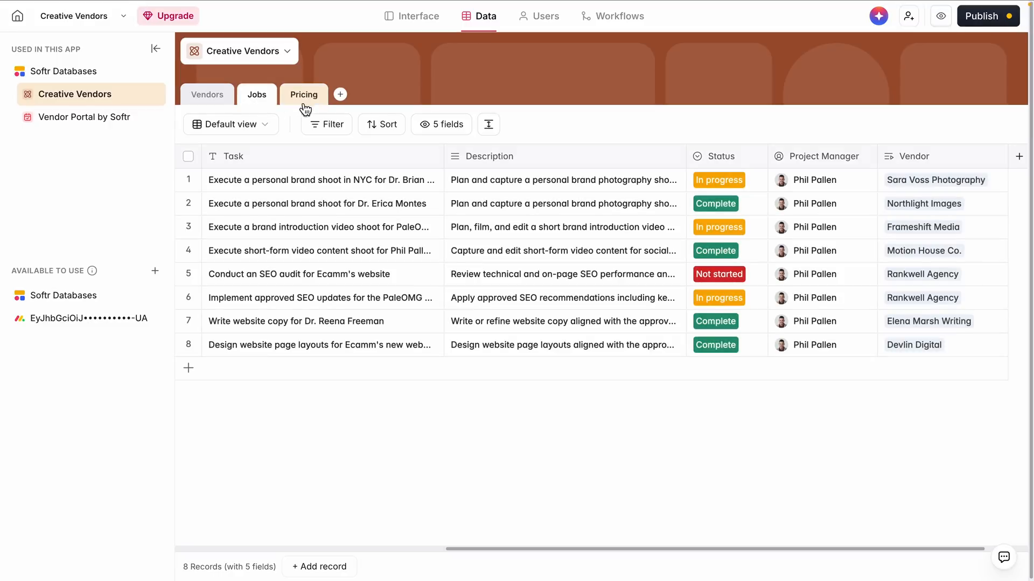
click(327, 100)
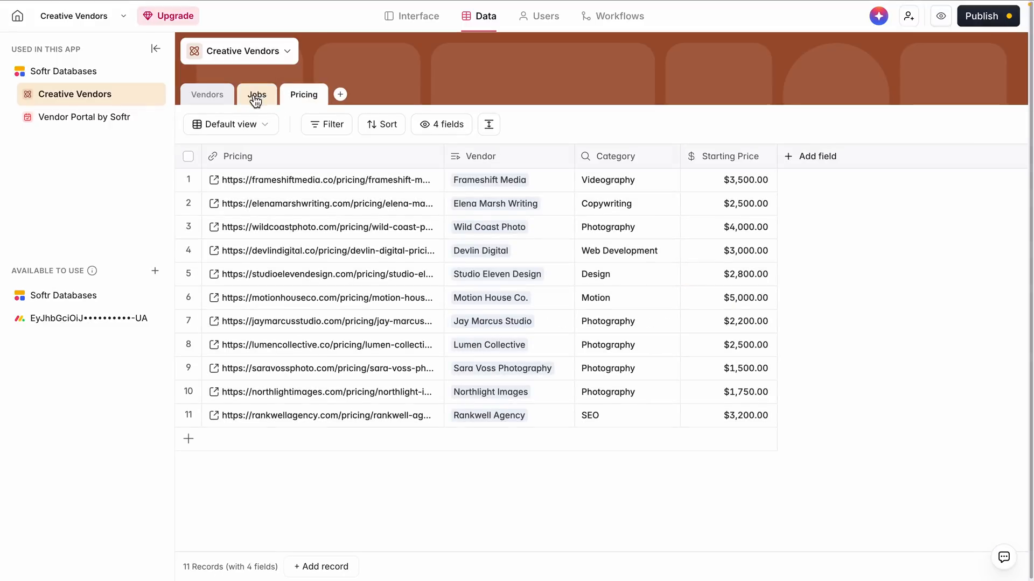
click(221, 100)
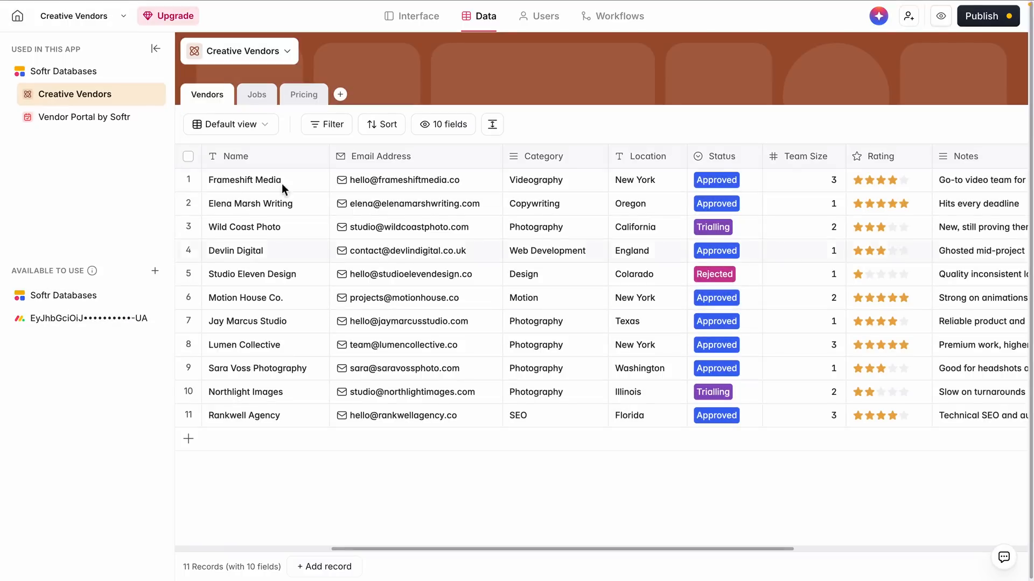
click(306, 97)
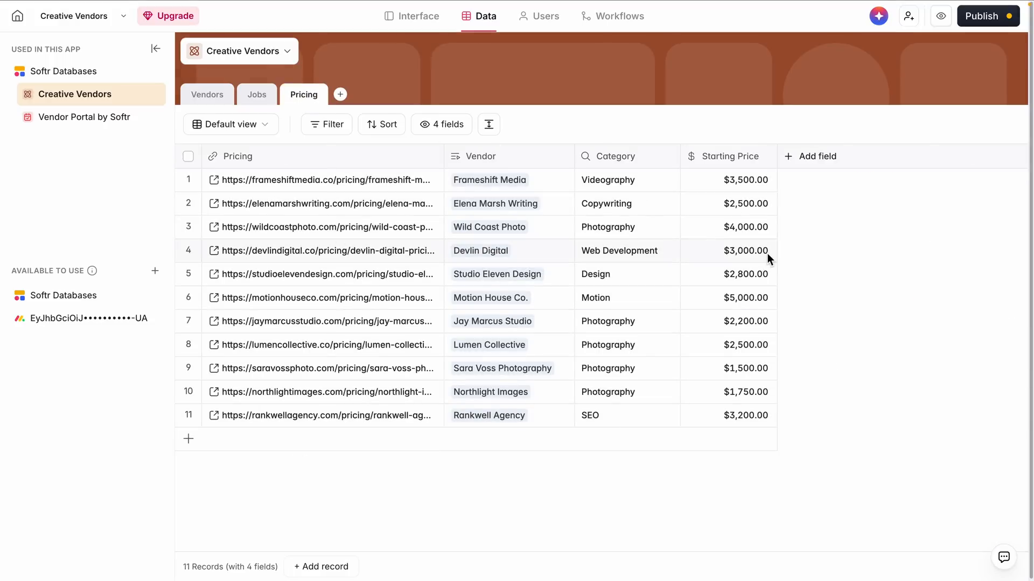
click(218, 100)
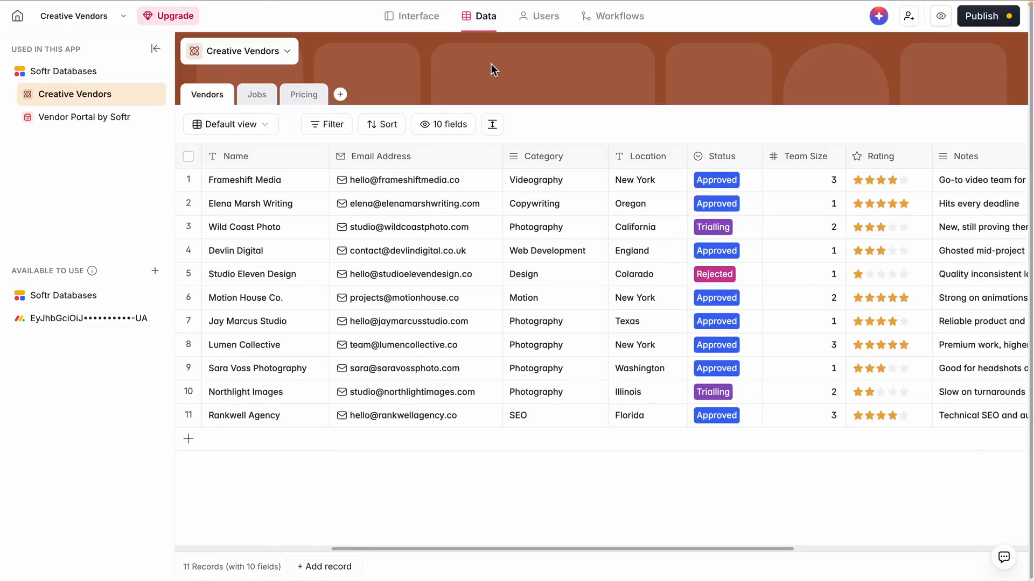
Inspect the Role condition and its value options in the Vendors user group, and save the group
click(545, 21)
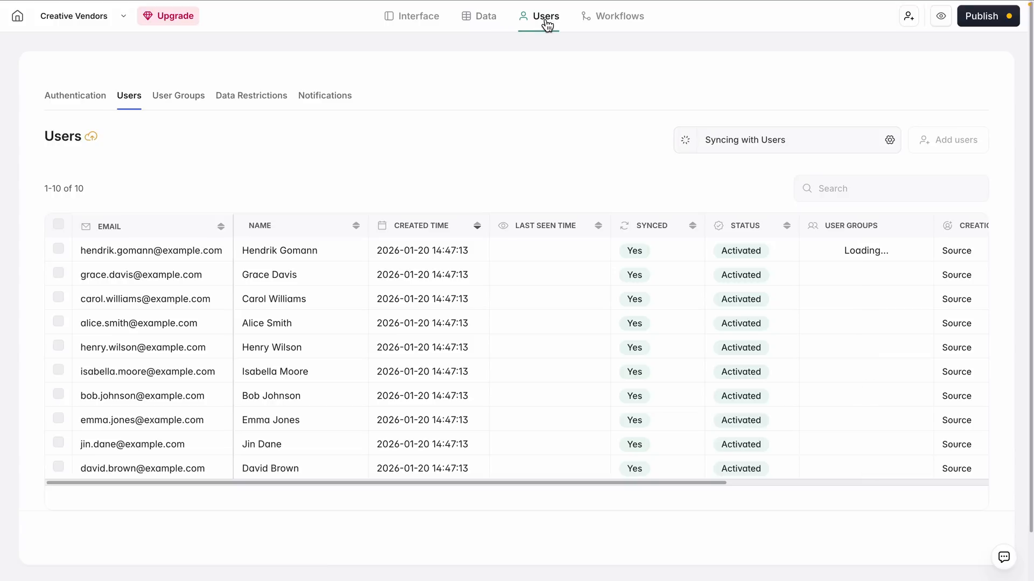
click(179, 104)
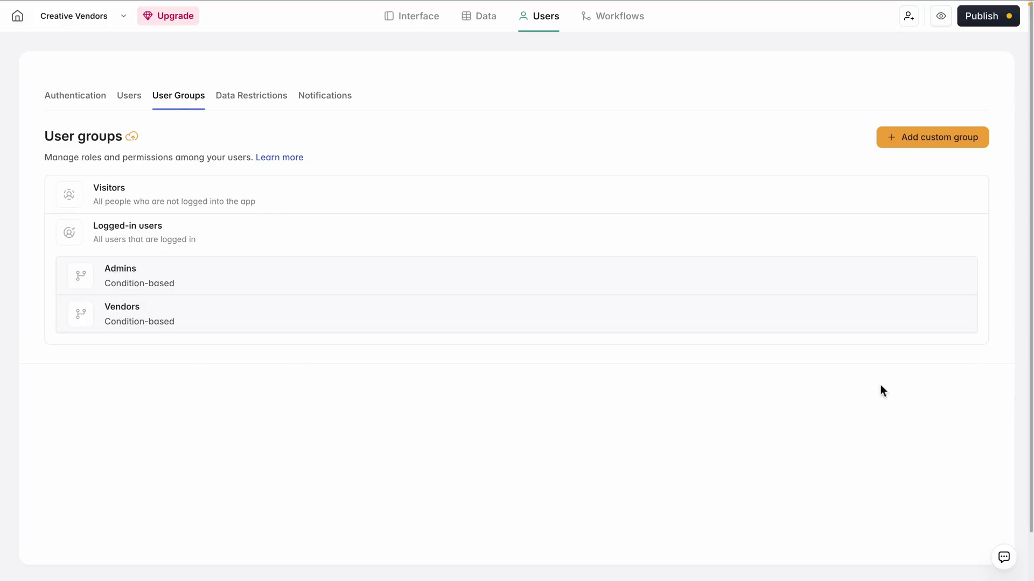
click(929, 315)
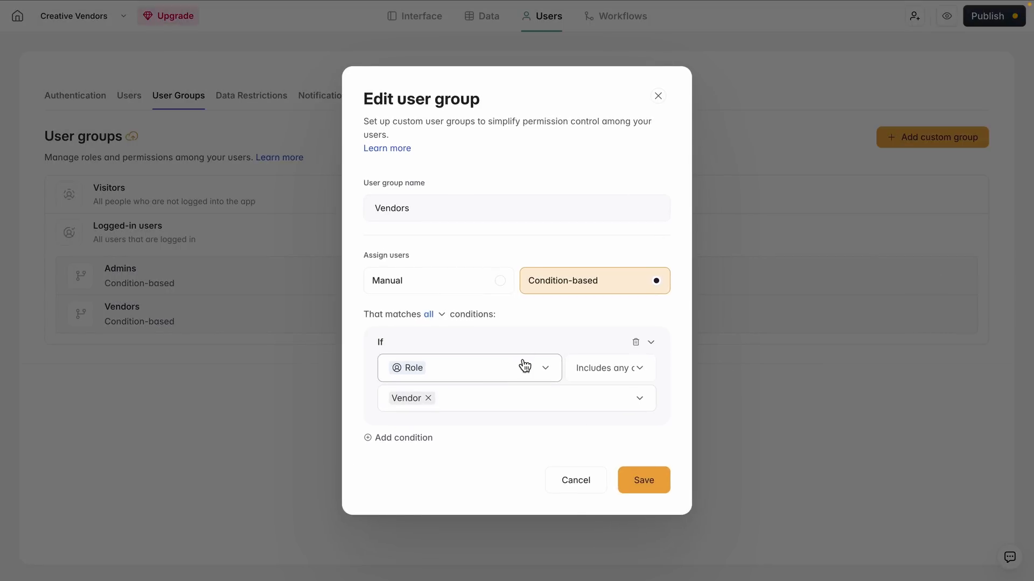
click(630, 408)
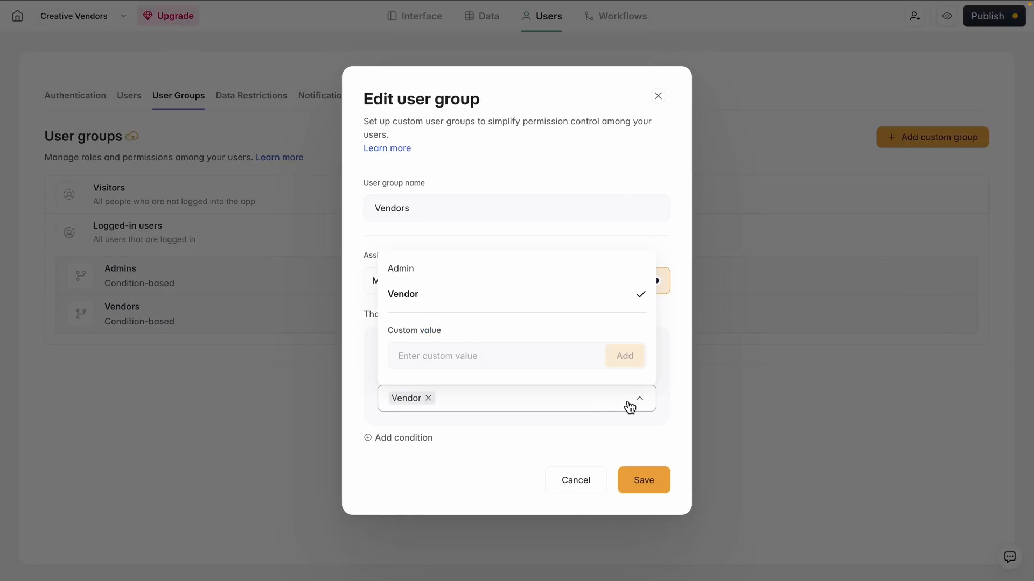
click(676, 379)
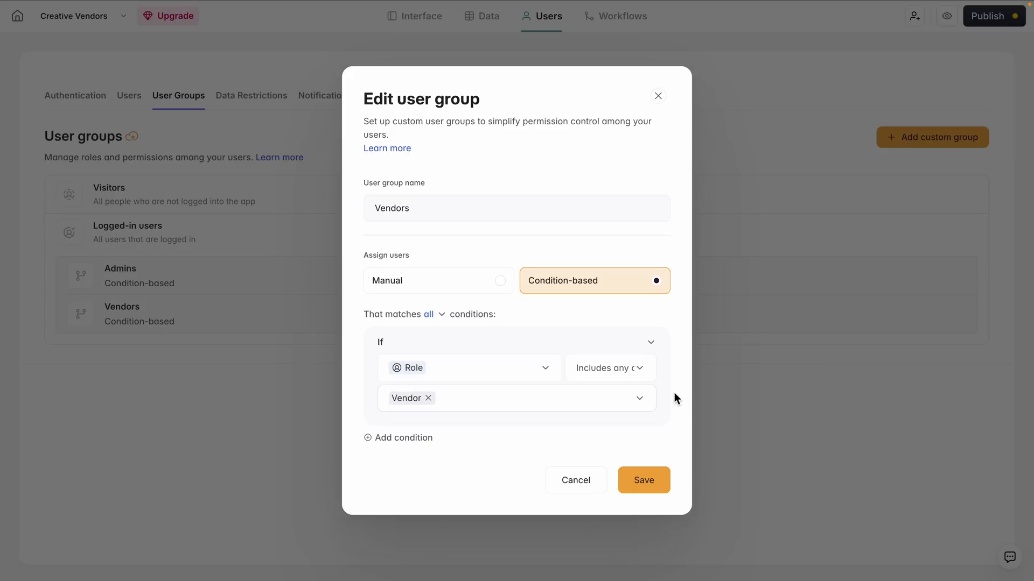
click(664, 487)
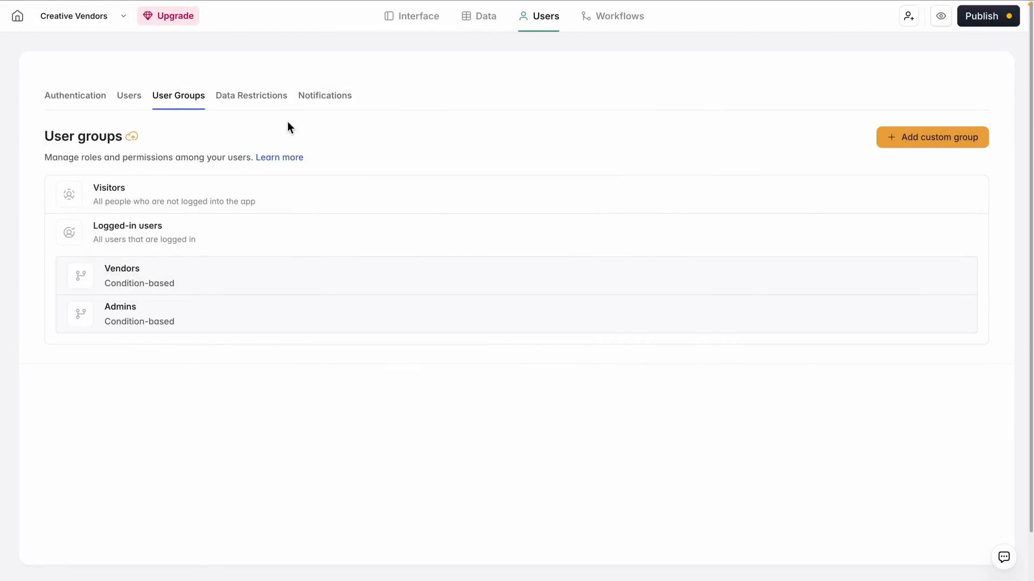
View the global data restriction on Vendor Portal / Tasks for the Vendors group, and close it without changes
click(257, 97)
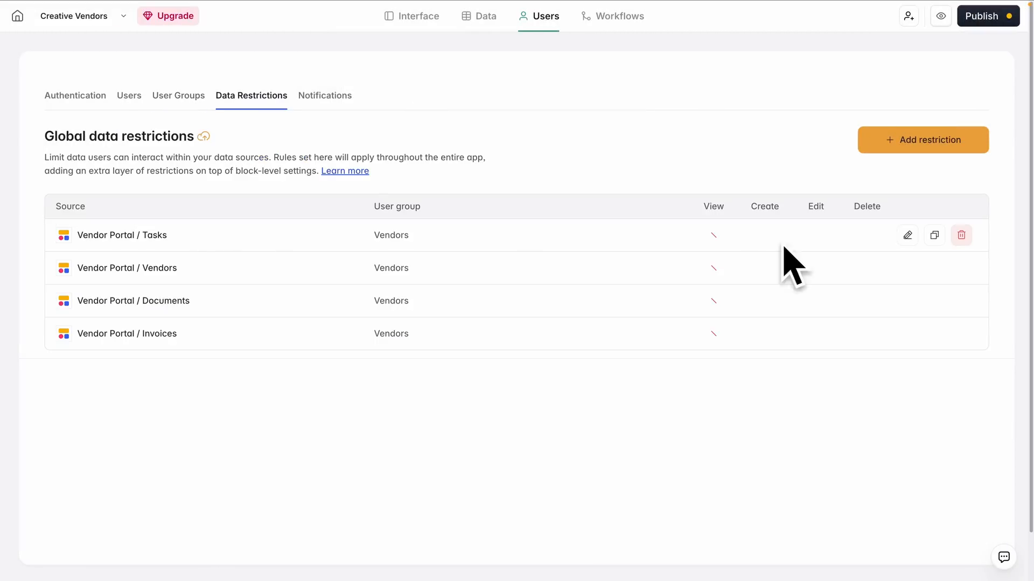
click(909, 235)
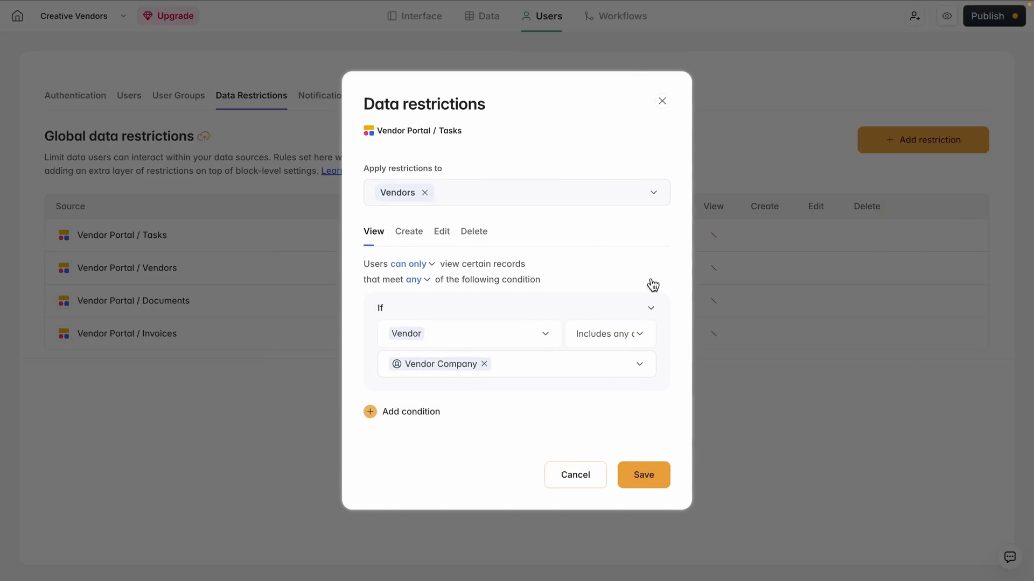
click(663, 102)
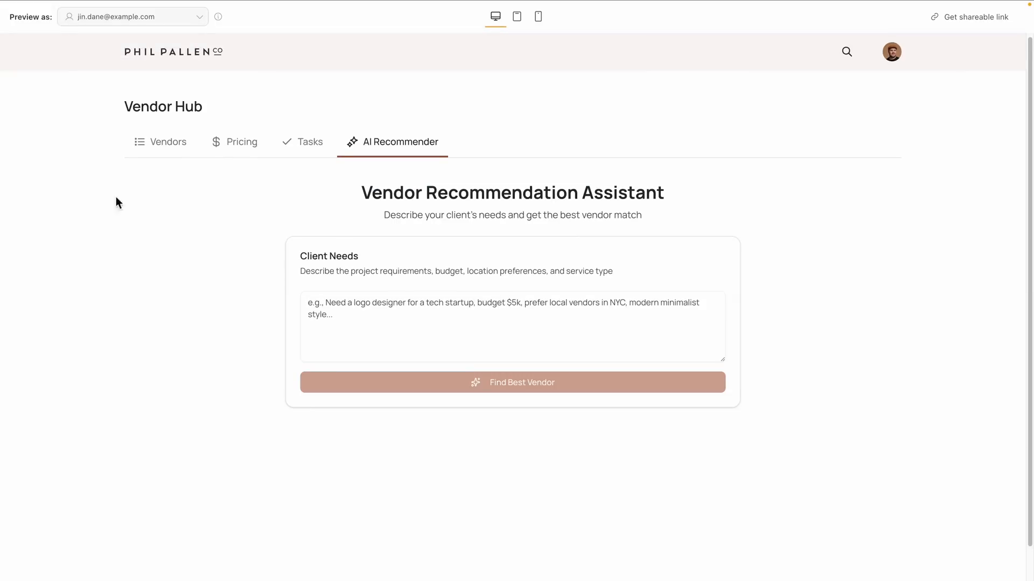
Find the best vendor for "Recommend the best vendor based in New York and mid-range budget, approved status, pricing, and notes." in the AI Recommender
click(388, 316)
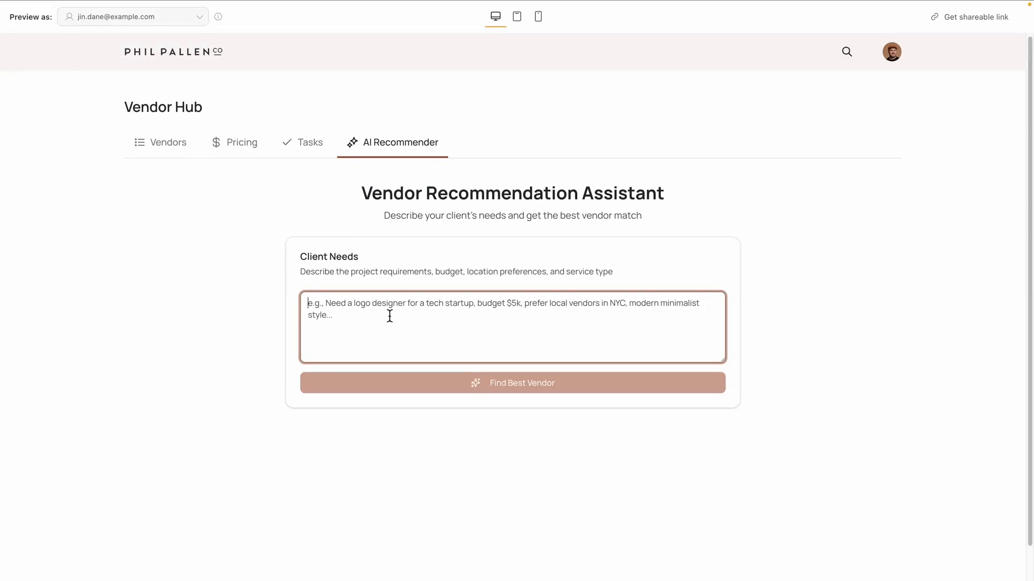
text(Recommend the best vend)
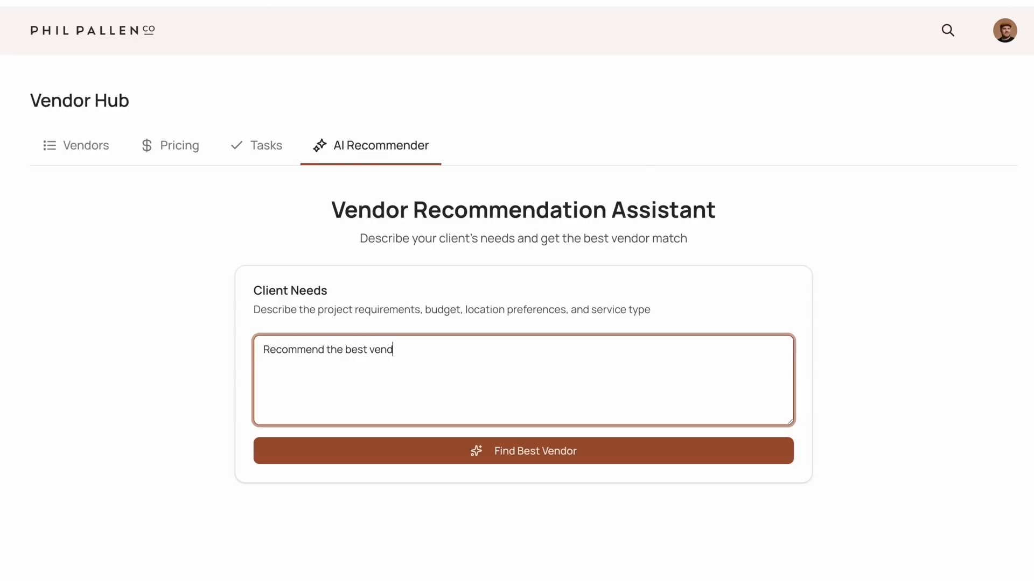
text(or based in New York and mid-)
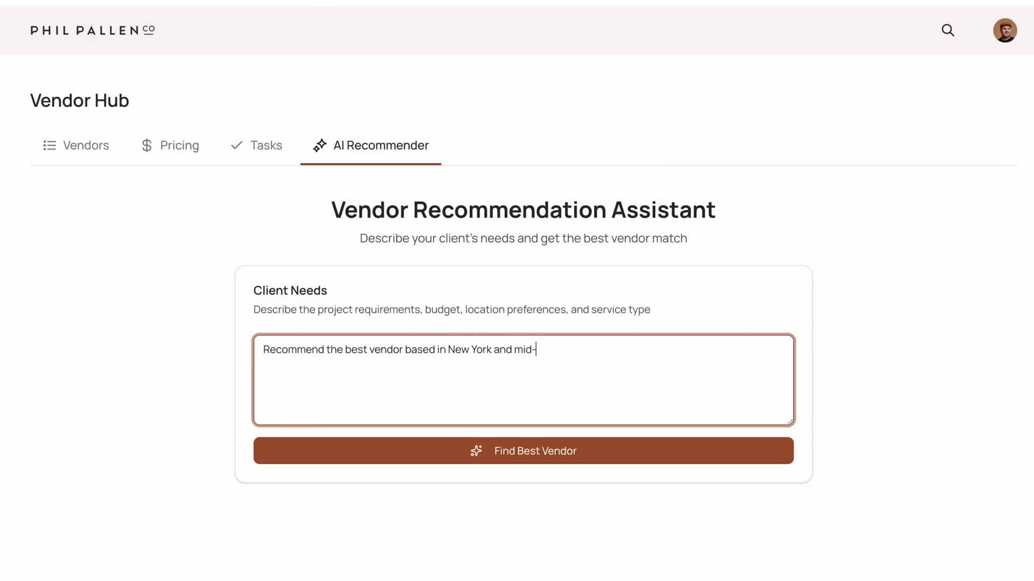
text(range budget, approved s)
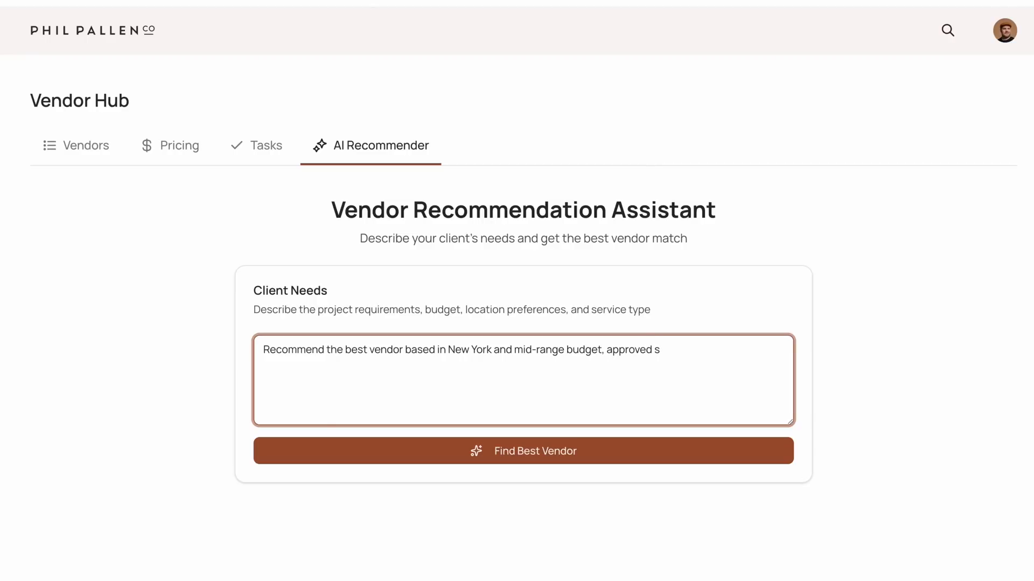
text(tatus, pricing, and notes.)
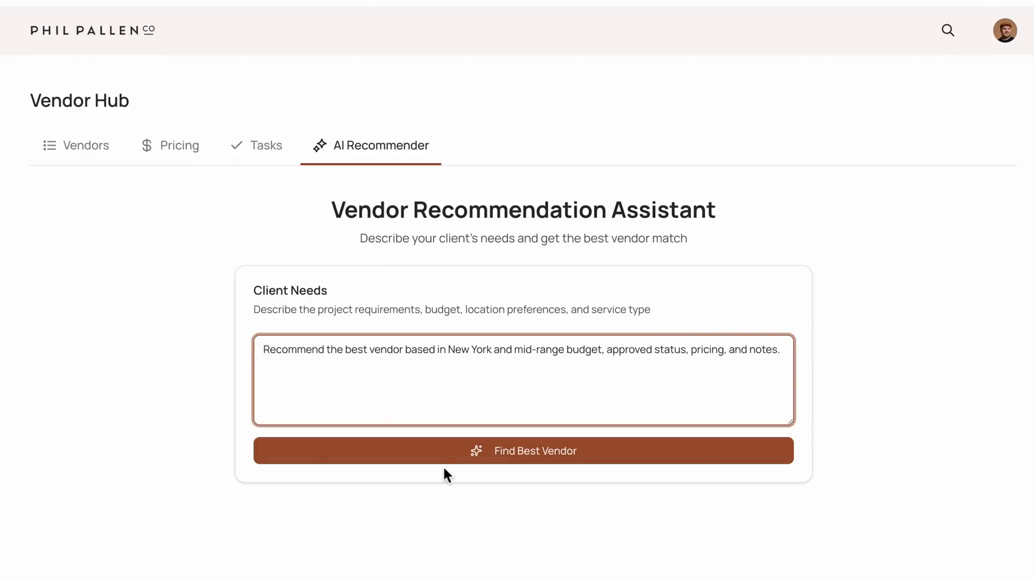
click(443, 455)
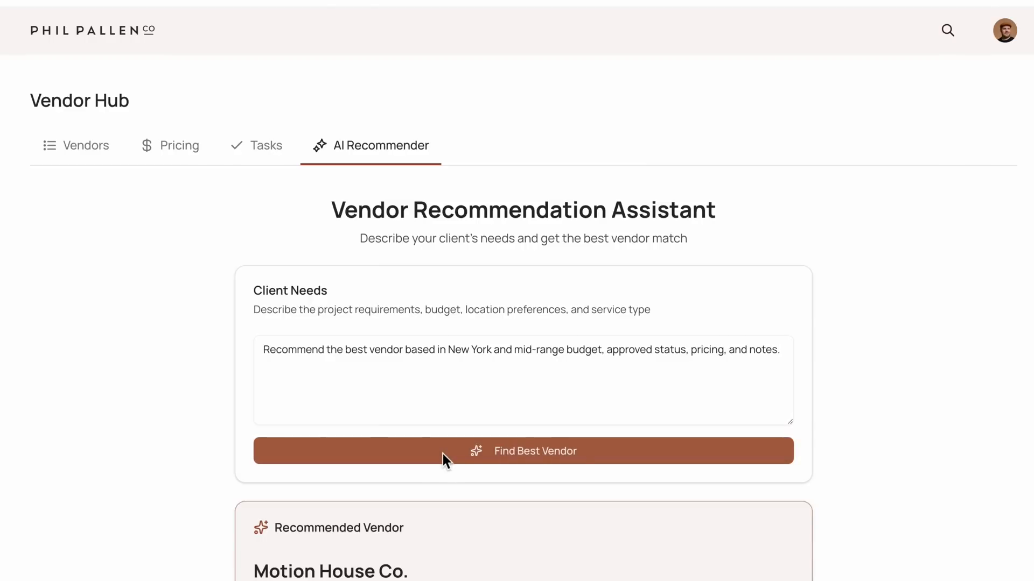
scroll(906, 399, down, 3)
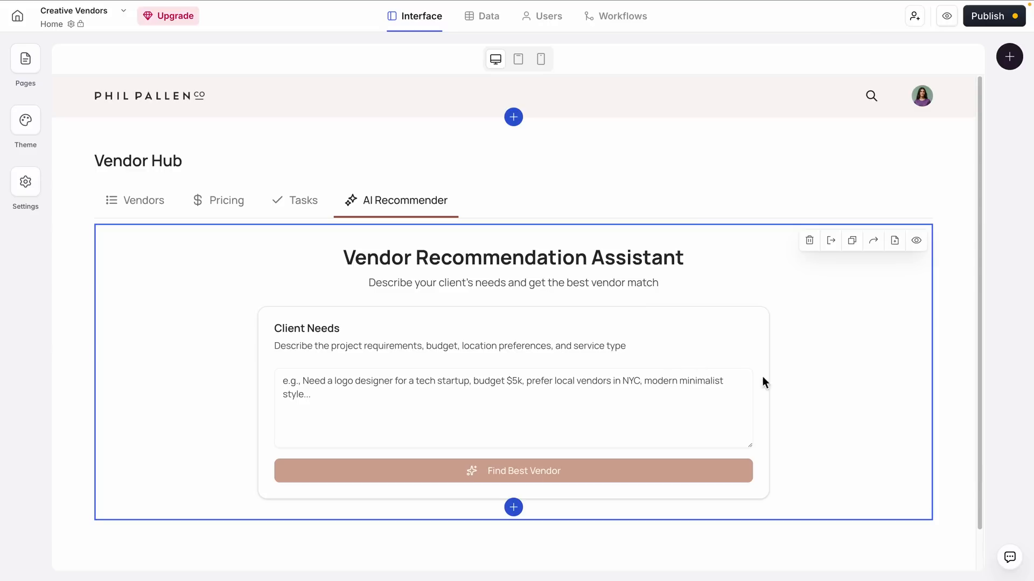
Open the settings of the Vendor Recommendation Assistant block on the home page and check its data source
click(815, 349)
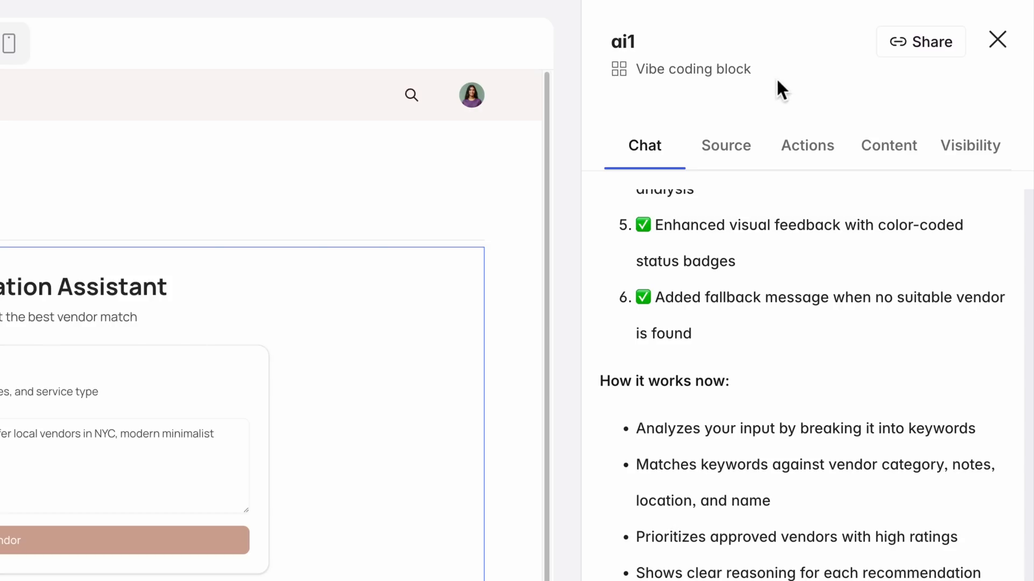
scroll(826, 274, up, 4)
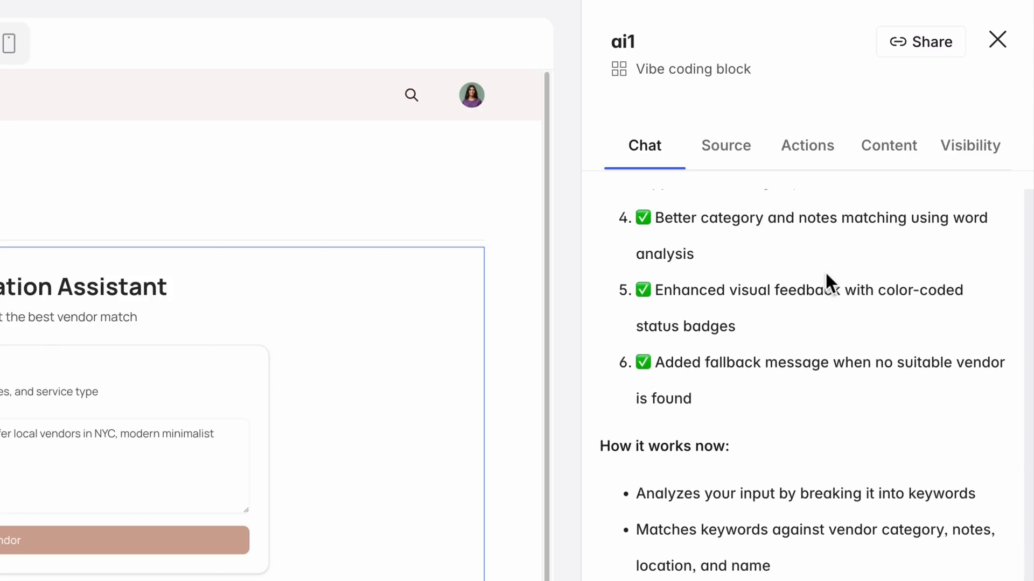
click(752, 161)
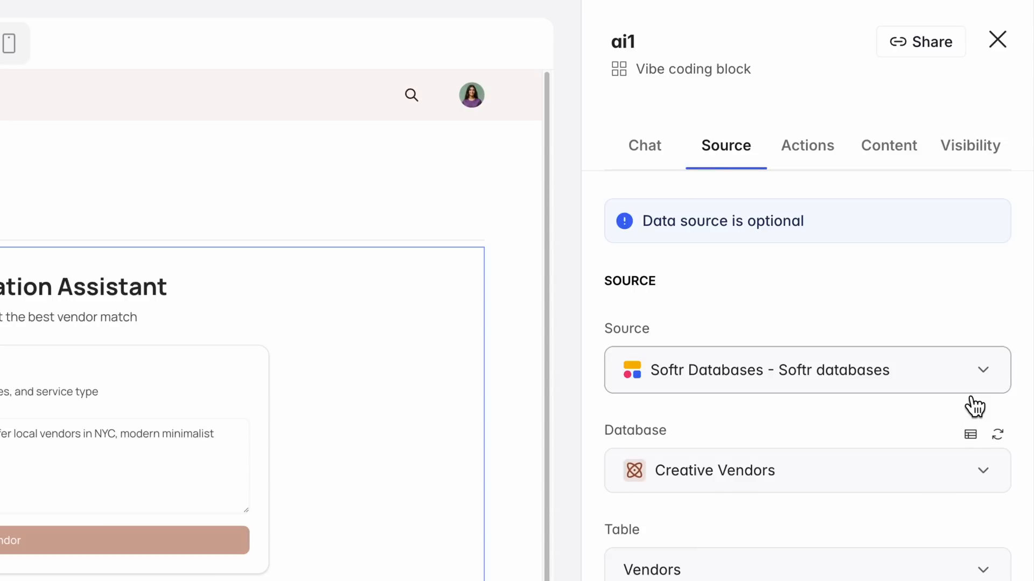
Read through the Vendor Recommendation Assistant block's chat history, from the first question through the assistant's rules prompt to the listed fixes
click(644, 161)
scroll(804, 288, up, 4)
scroll(807, 293, up, 10)
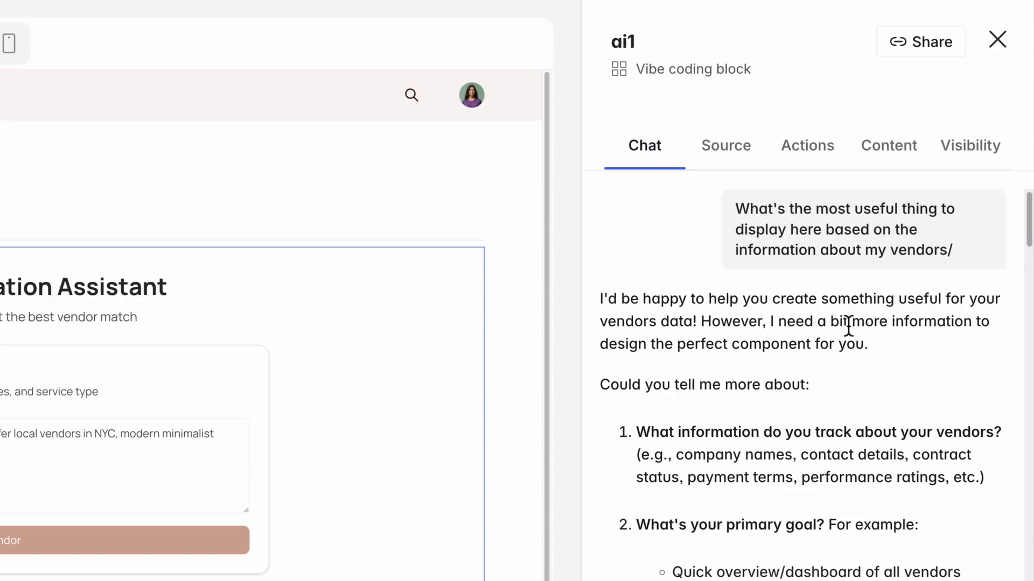
scroll(848, 325, down, 2)
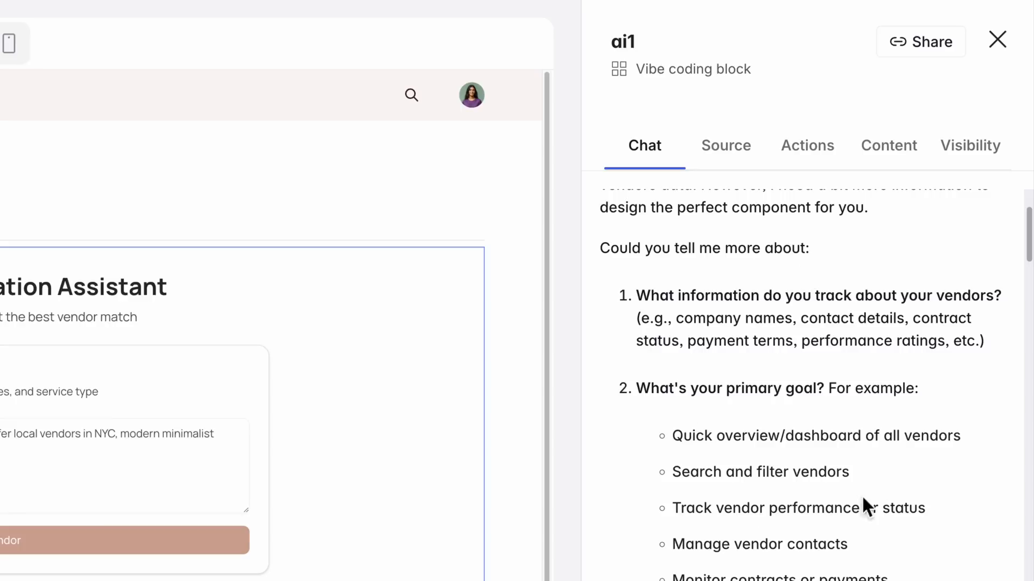
scroll(900, 397, down, 12)
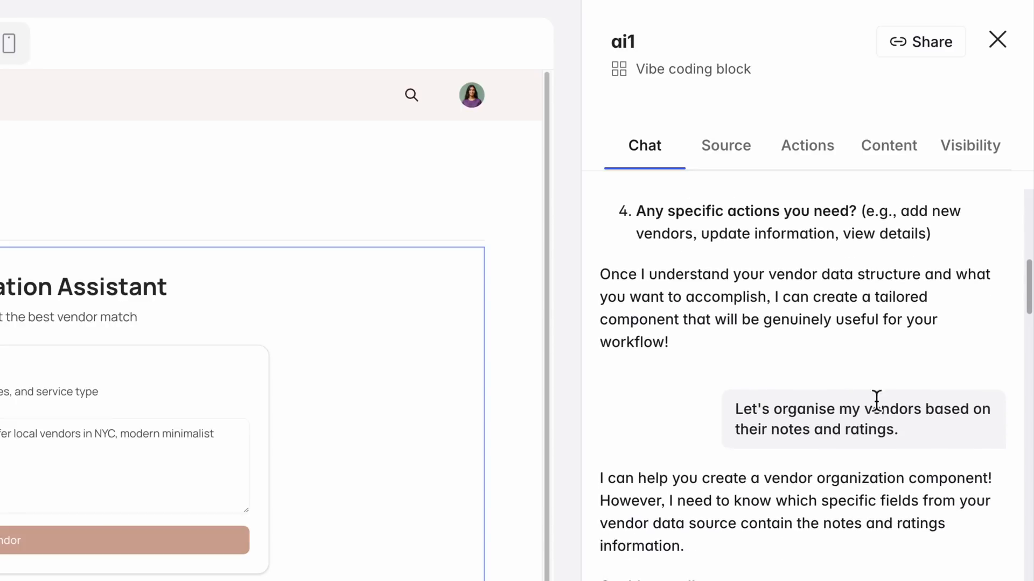
scroll(876, 401, down, 1)
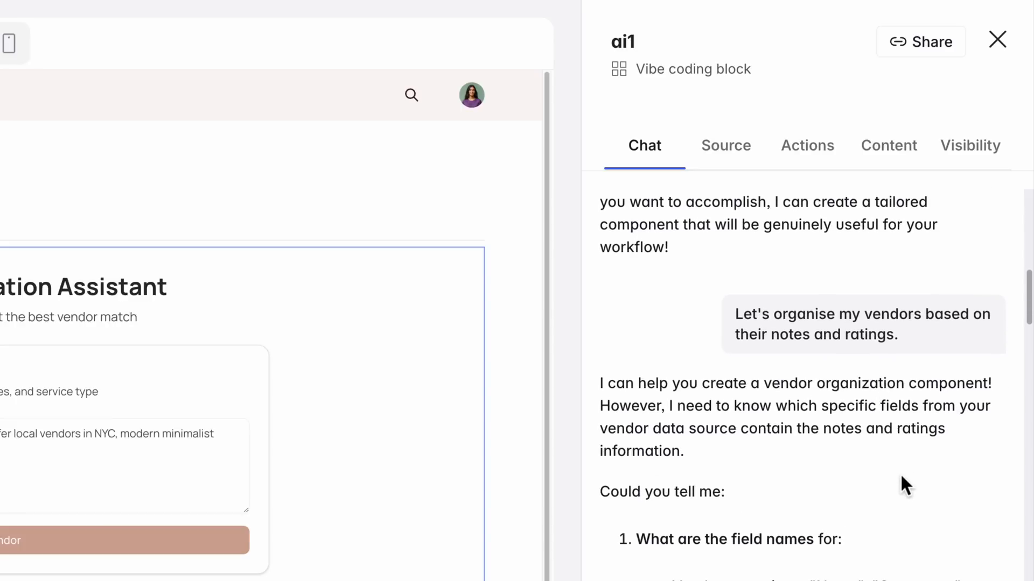
scroll(900, 476, down, 8)
scroll(903, 473, down, 10)
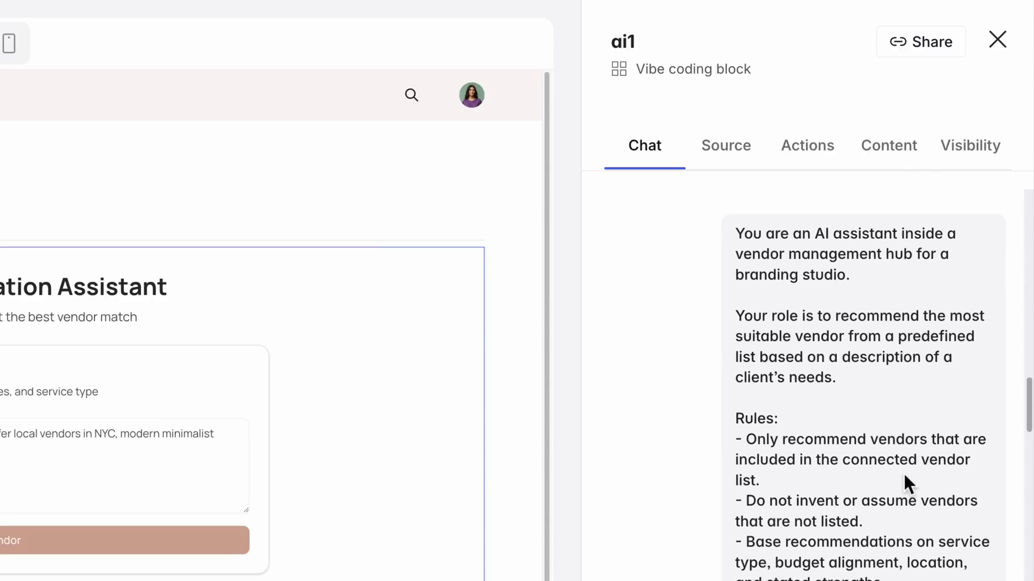
scroll(906, 483, down, 1)
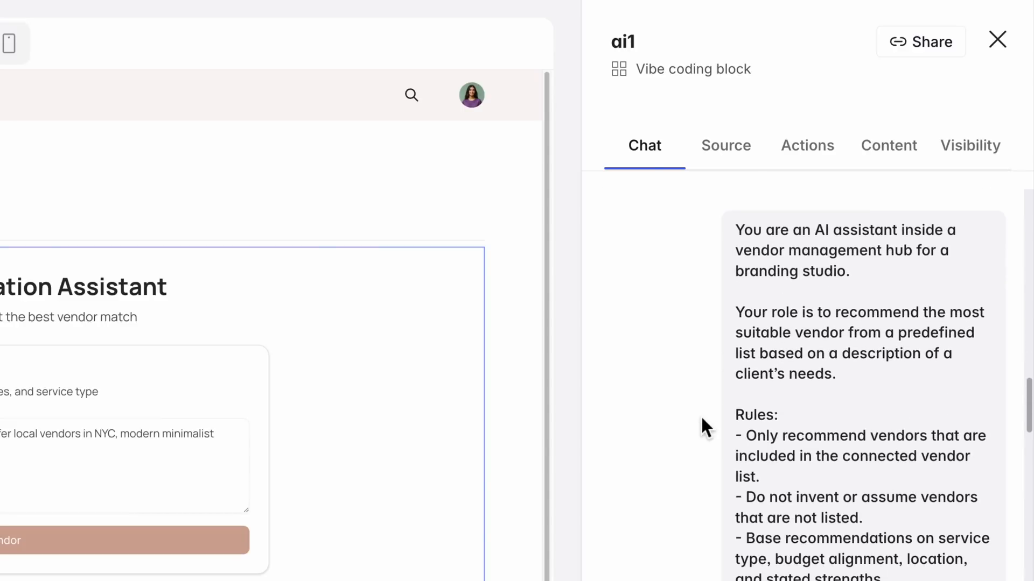
scroll(701, 419, down, 10)
scroll(703, 419, down, 8)
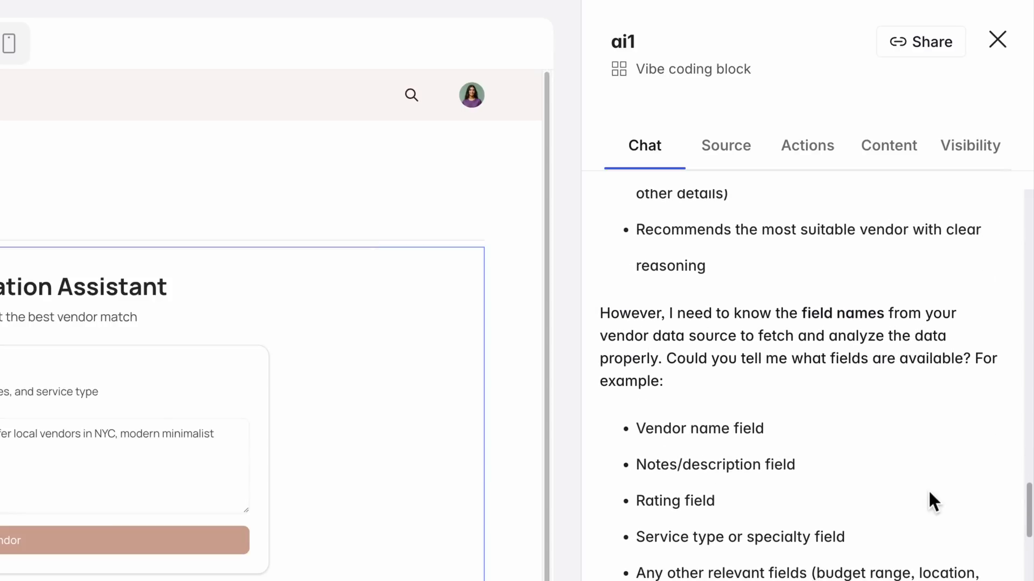
scroll(929, 491, down, 10)
scroll(930, 493, down, 10)
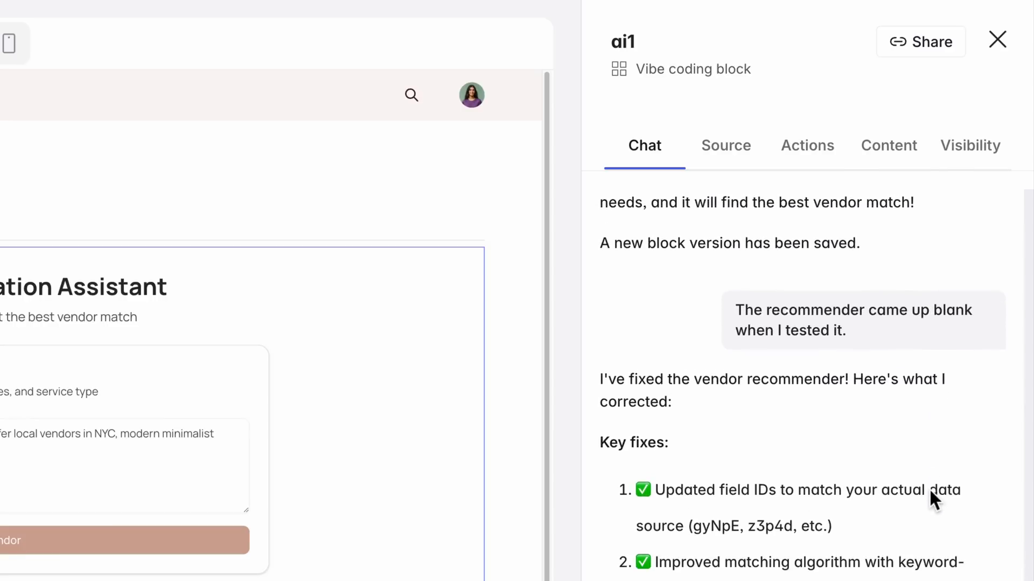
scroll(927, 490, down, 10)
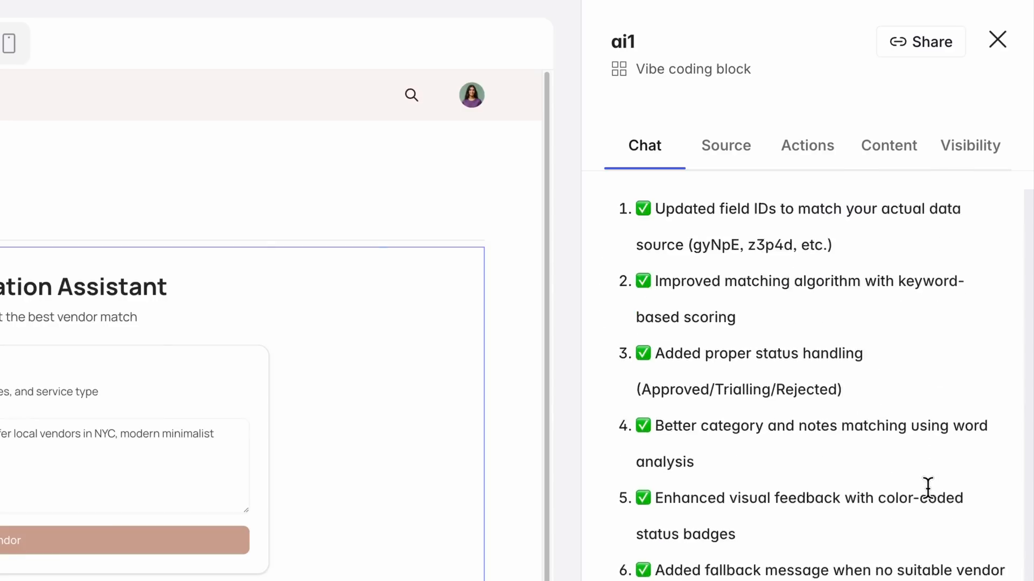